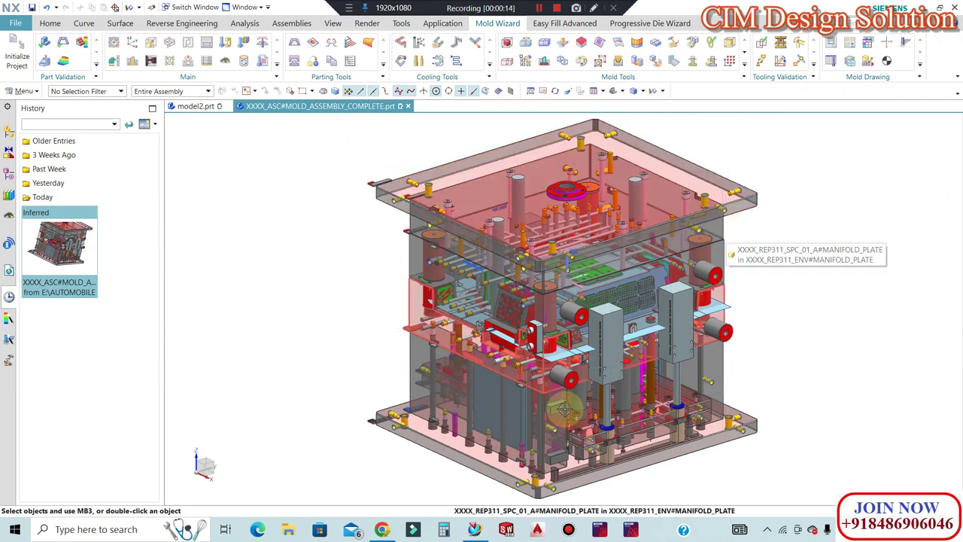
- Show the Reuse Library with its CIMDesign standard parts beside the mold assembly
{"action": "middle_click_drag", "start_coordinate": [417, 443], "coordinate": [370, 426], "text": "shift"}
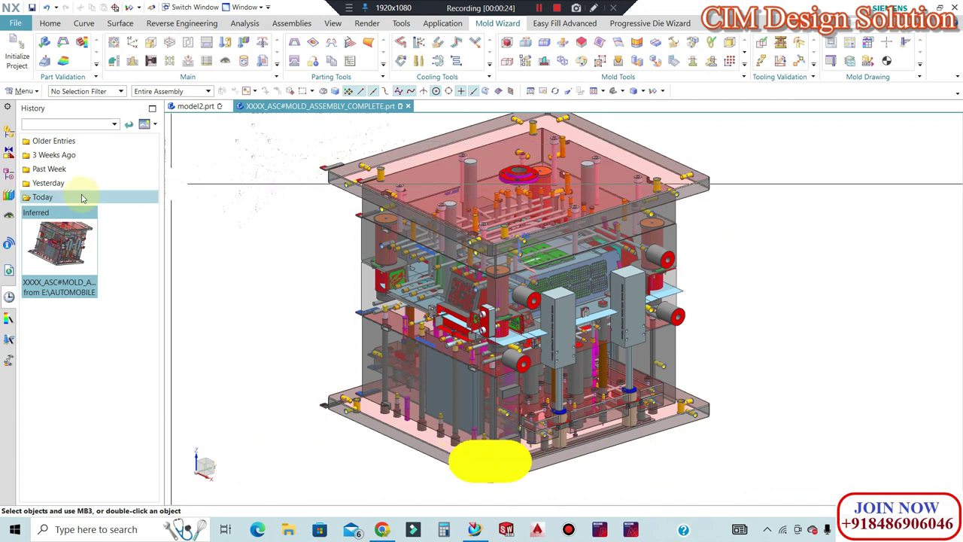
{"action": "left_click", "coordinate": [8, 196]}
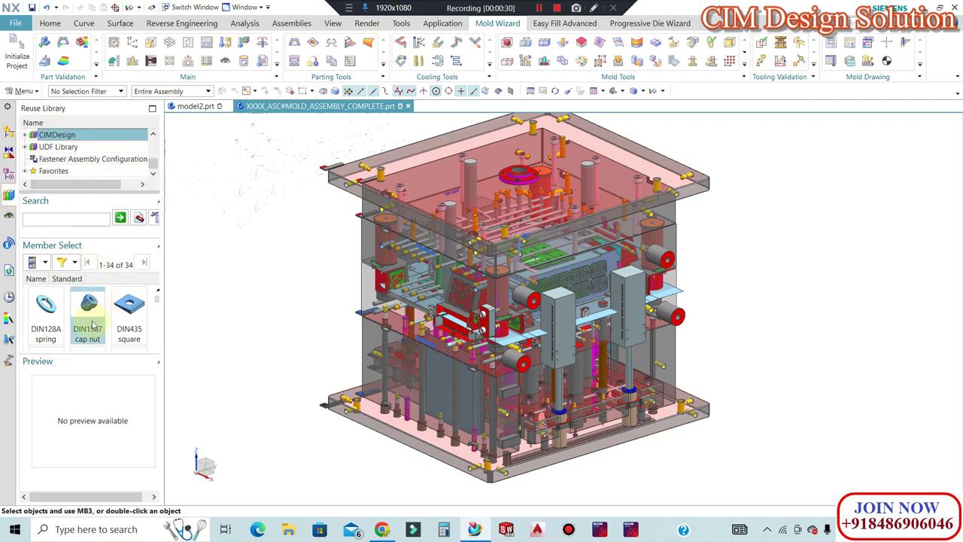
- Drag the DIN6912 cap screw from the CIMDesign library into the assembly
{"action": "scroll", "coordinate": [157, 303], "scroll_direction": "down", "scroll_amount": 1}
{"action": "scroll", "coordinate": [157, 303], "scroll_direction": "down", "scroll_amount": 1}
{"action": "scroll", "coordinate": [157, 303], "scroll_direction": "down", "scroll_amount": 1}
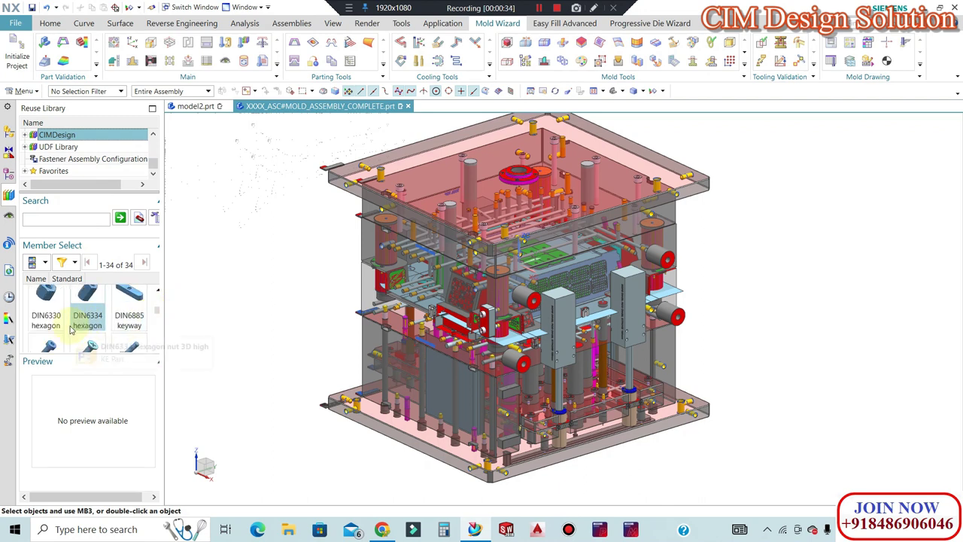
{"action": "scroll", "coordinate": [53, 304], "scroll_direction": "down", "scroll_amount": 1}
{"action": "left_click", "coordinate": [50, 301]}
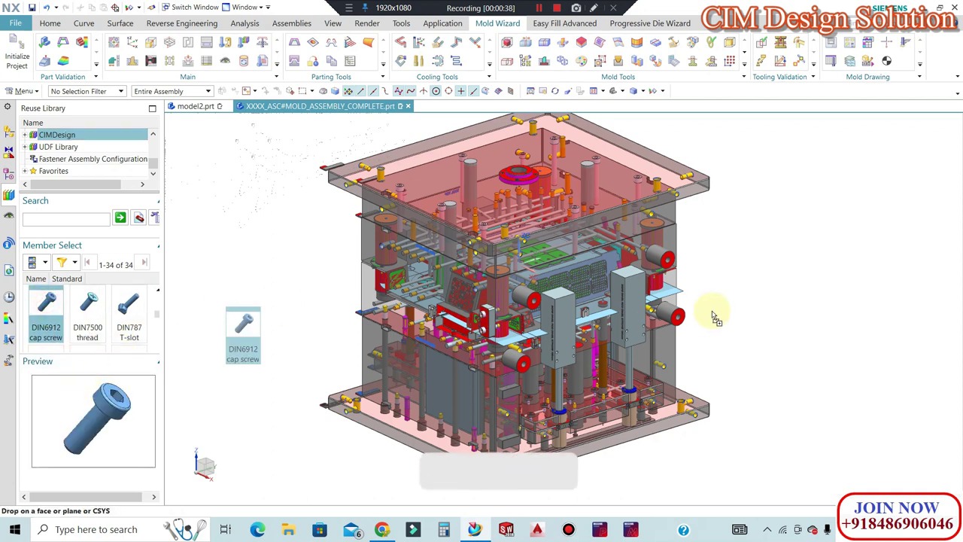
{"action": "left_click_drag", "start_coordinate": [46, 304], "coordinate": [731, 329]}
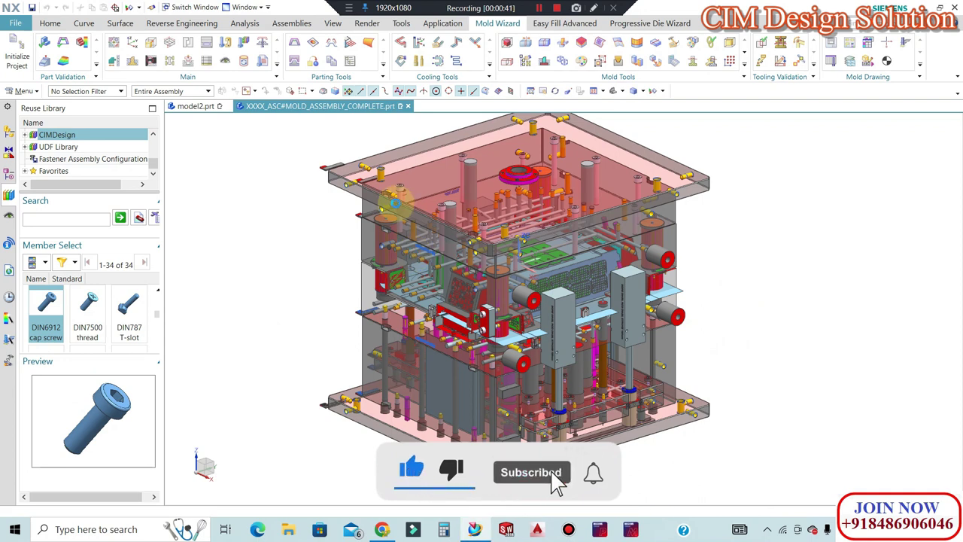
- Size the DIN6912 screw to d_screw 10 and length 30, then close Add Reusable Component
{"action": "left_click", "coordinate": [396, 333]}
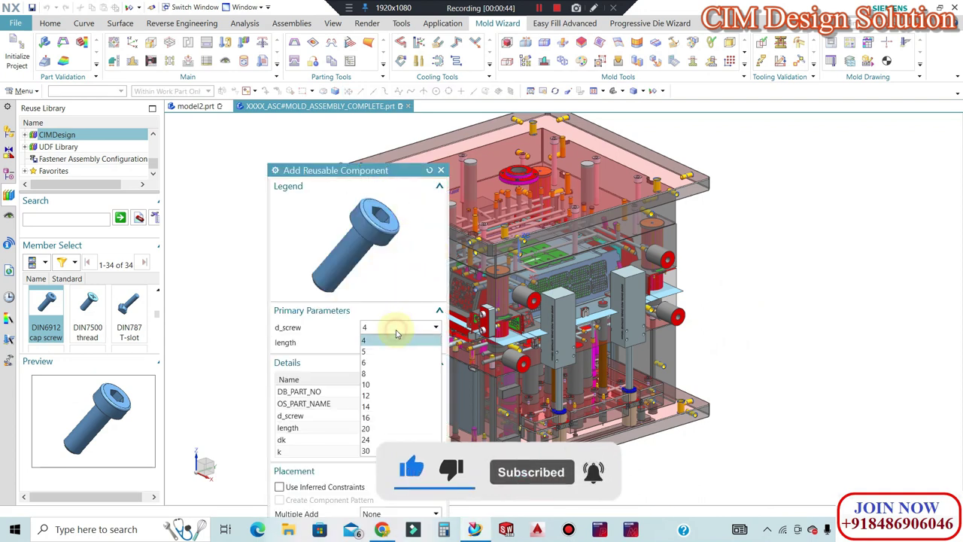
{"action": "left_click", "coordinate": [376, 384]}
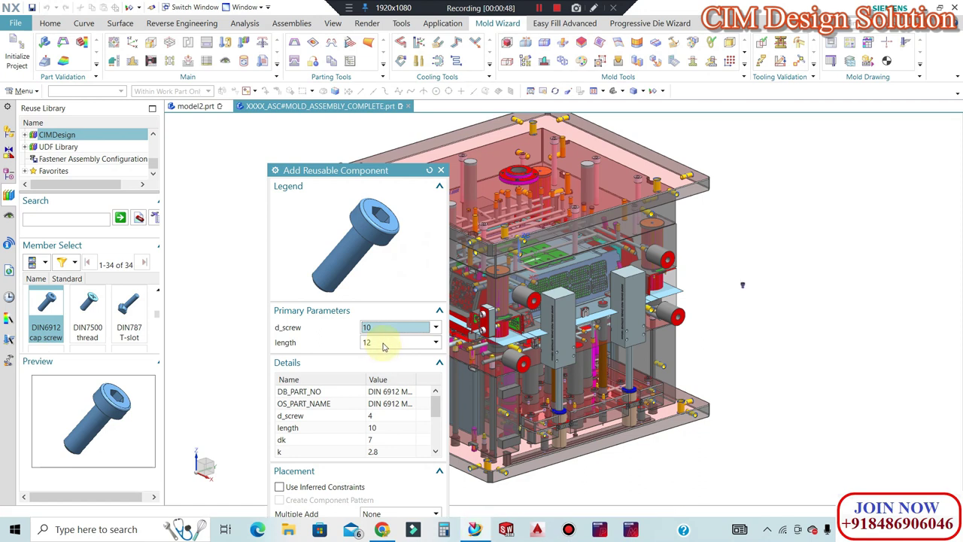
{"action": "left_click", "coordinate": [383, 346]}
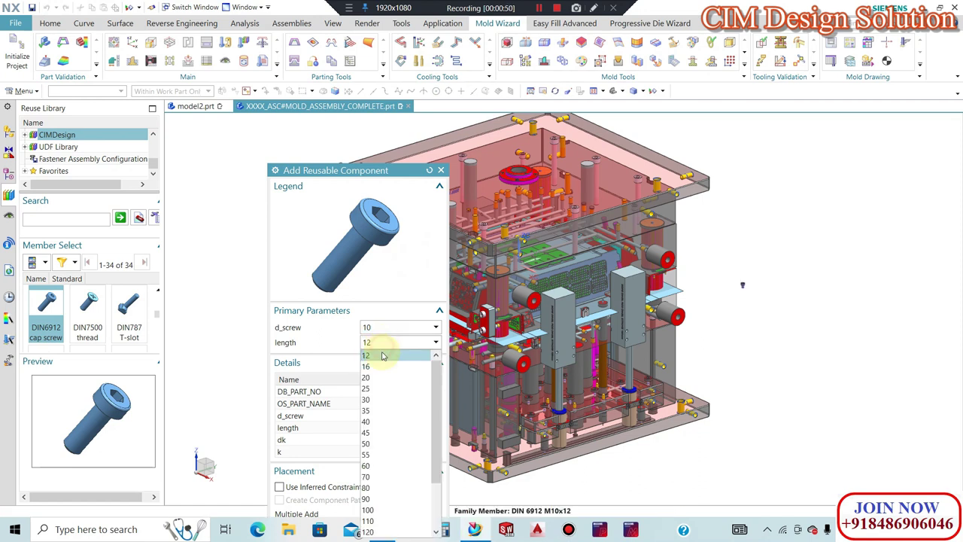
{"action": "left_click", "coordinate": [384, 399]}
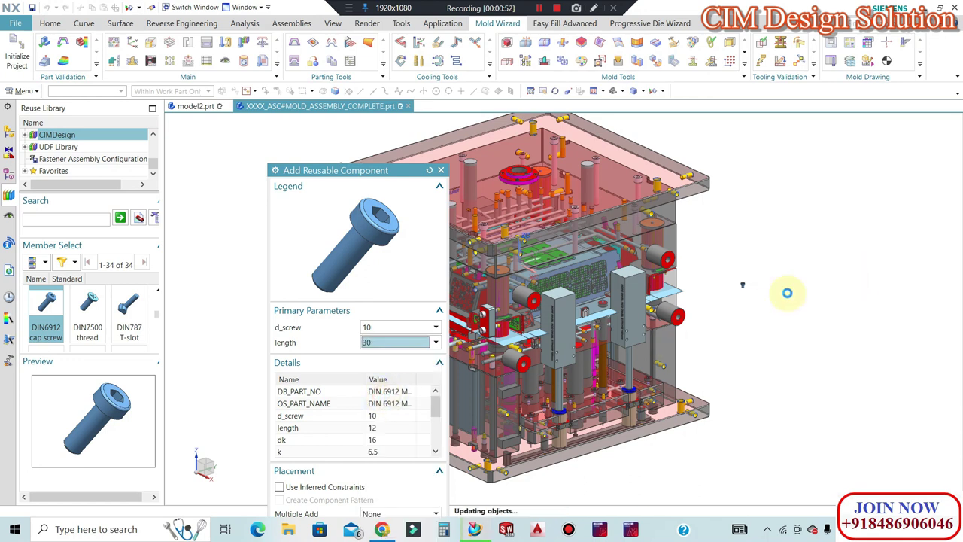
{"action": "scroll", "coordinate": [738, 285], "scroll_direction": "up", "scroll_amount": 2}
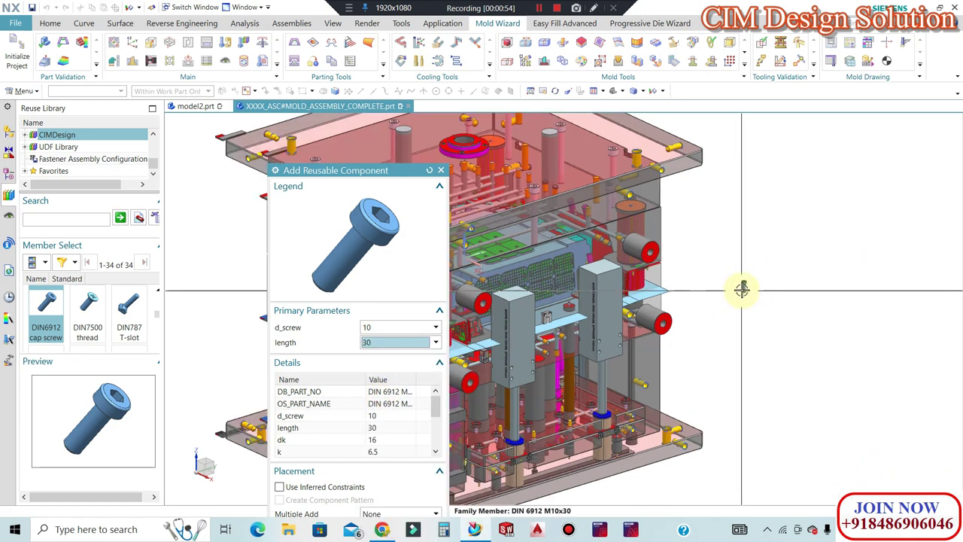
{"action": "scroll", "coordinate": [745, 284], "scroll_direction": "up", "scroll_amount": 3}
{"action": "scroll", "coordinate": [759, 284], "scroll_direction": "up", "scroll_amount": 2}
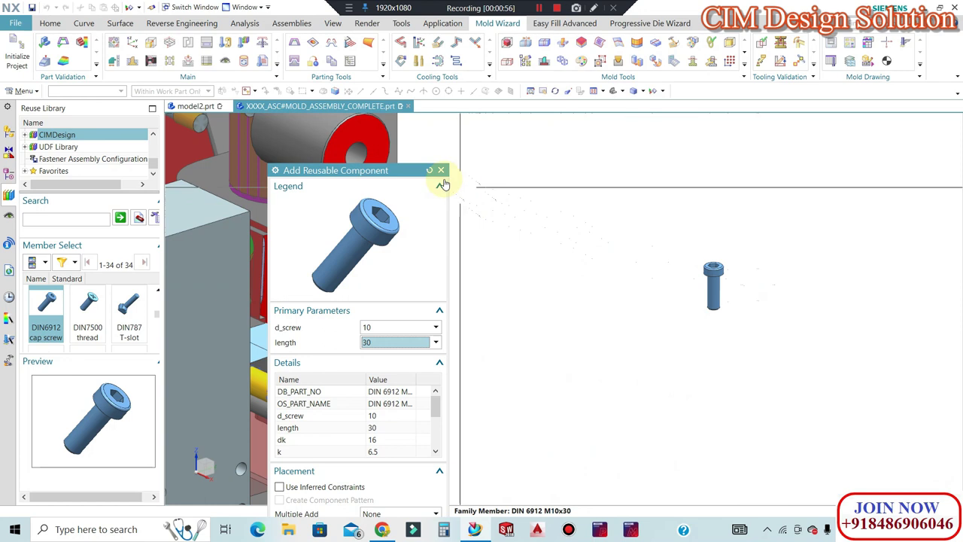
{"action": "left_click", "coordinate": [441, 170]}
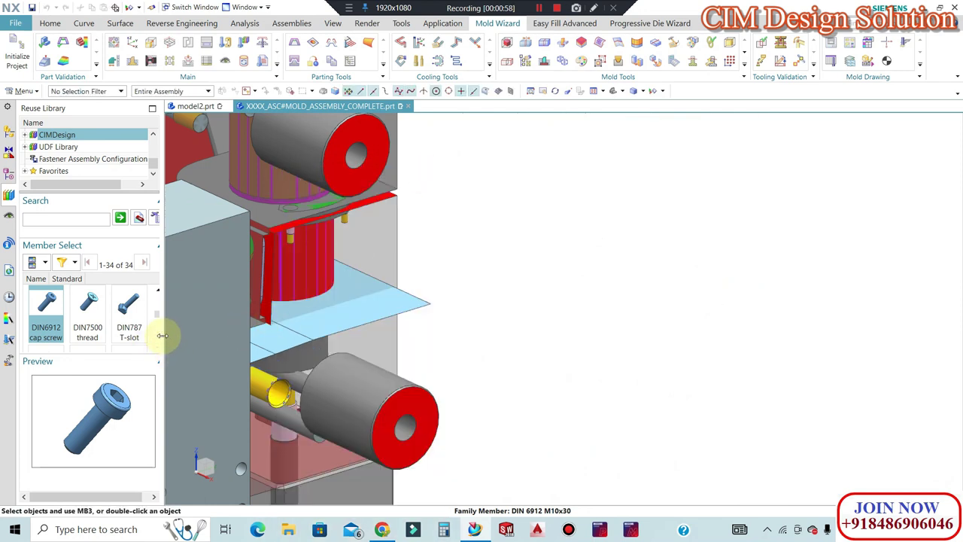
- Drag the DIN7500 thread forming screw from the library into the assembly
{"action": "scroll", "coordinate": [155, 319], "scroll_direction": "down", "scroll_amount": 1}
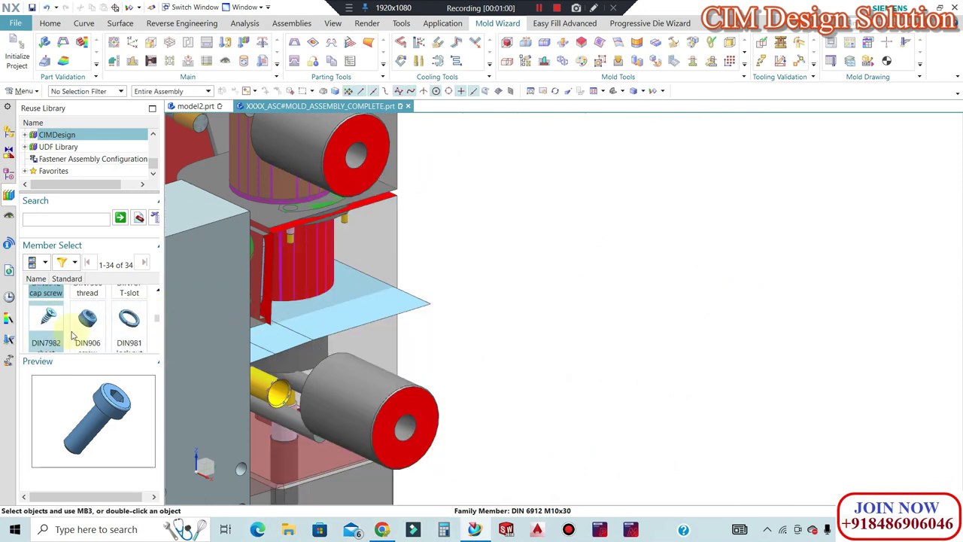
{"action": "scroll", "coordinate": [135, 332], "scroll_direction": "down", "scroll_amount": 1}
{"action": "scroll", "coordinate": [106, 336], "scroll_direction": "down", "scroll_amount": 1}
{"action": "scroll", "coordinate": [83, 338], "scroll_direction": "down", "scroll_amount": 1}
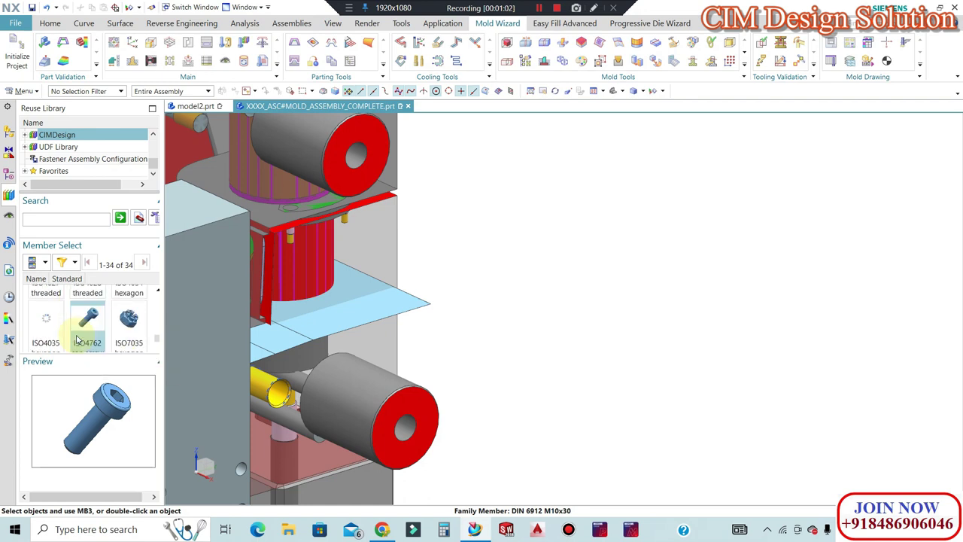
{"action": "scroll", "coordinate": [79, 340], "scroll_direction": "down", "scroll_amount": 1}
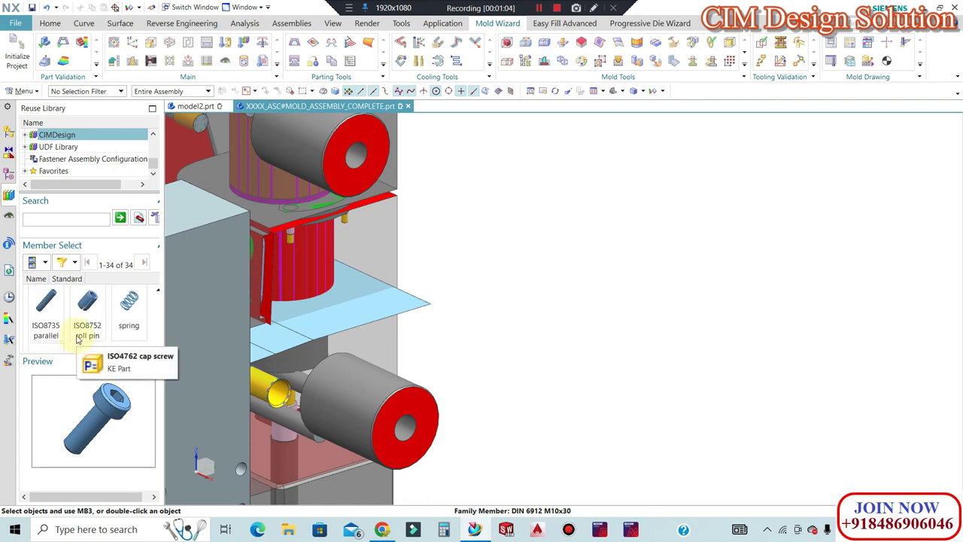
{"action": "scroll", "coordinate": [80, 340], "scroll_direction": "down", "scroll_amount": 1}
{"action": "scroll", "coordinate": [78, 338], "scroll_direction": "up", "scroll_amount": 1}
{"action": "scroll", "coordinate": [79, 335], "scroll_direction": "up", "scroll_amount": 1}
{"action": "scroll", "coordinate": [79, 331], "scroll_direction": "up", "scroll_amount": 1}
{"action": "scroll", "coordinate": [79, 327], "scroll_direction": "up", "scroll_amount": 1}
{"action": "scroll", "coordinate": [80, 328], "scroll_direction": "up", "scroll_amount": 1}
{"action": "scroll", "coordinate": [80, 328], "scroll_direction": "up", "scroll_amount": 1}
{"action": "scroll", "coordinate": [81, 328], "scroll_direction": "up", "scroll_amount": 1}
{"action": "scroll", "coordinate": [82, 328], "scroll_direction": "down", "scroll_amount": 1}
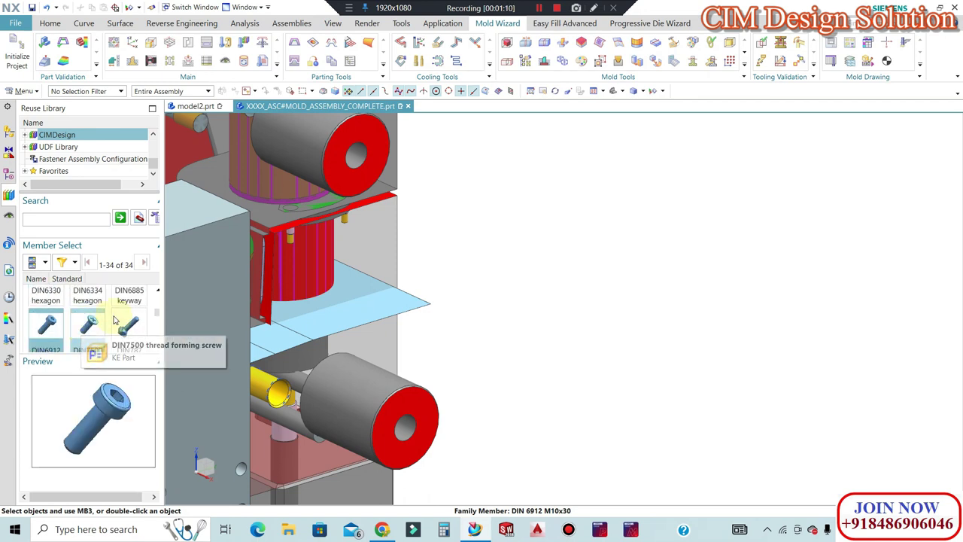
{"action": "left_click_drag", "start_coordinate": [89, 325], "coordinate": [602, 243]}
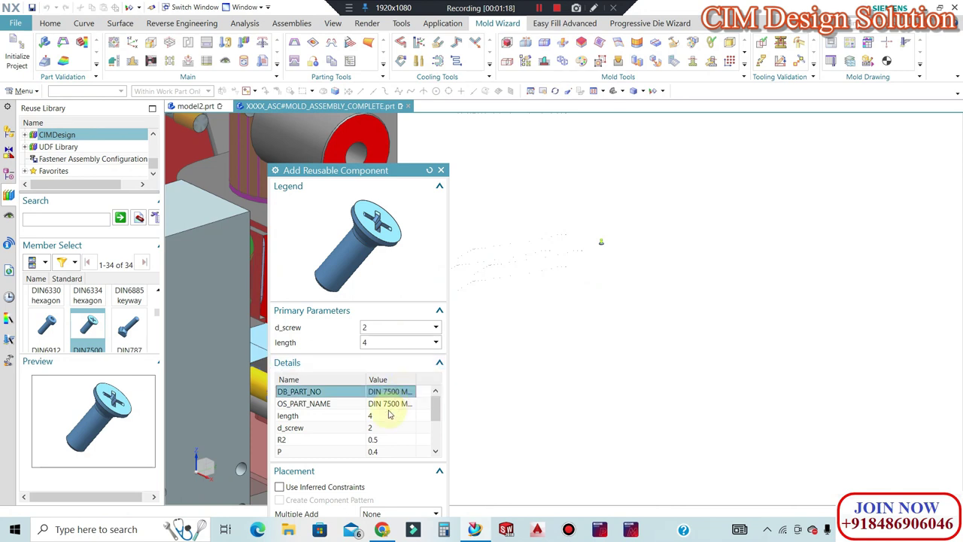
- Close Add Reusable Component without placing the DIN7500 screw, and zoom out
{"action": "left_click_drag", "start_coordinate": [451, 411], "coordinate": [441, 409]}
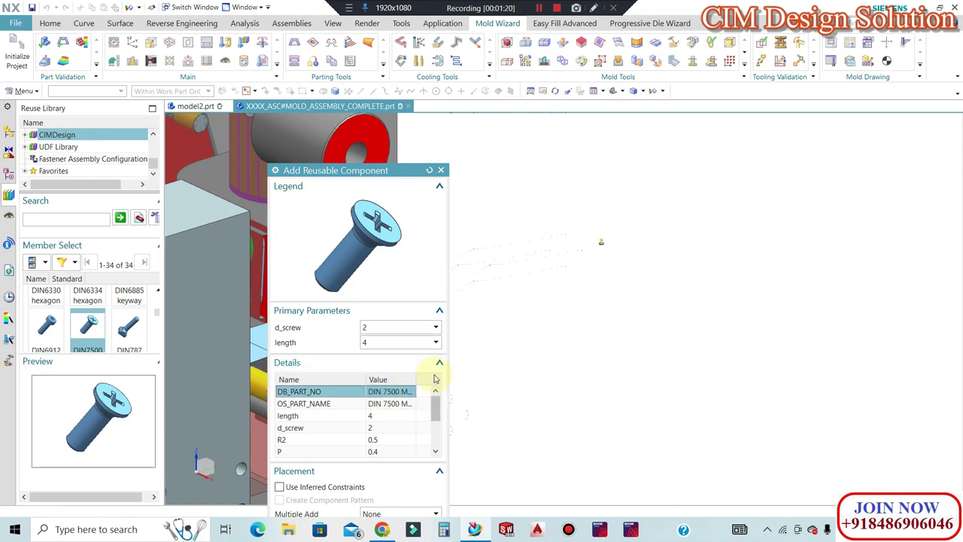
{"action": "left_click", "coordinate": [441, 171]}
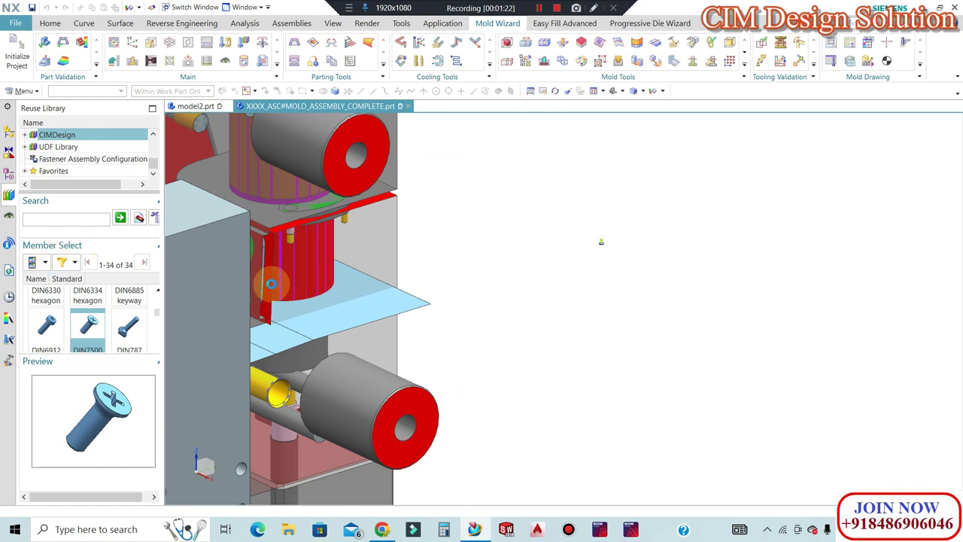
{"action": "scroll", "coordinate": [660, 254], "scroll_direction": "down", "scroll_amount": 3}
{"action": "scroll", "coordinate": [660, 254], "scroll_direction": "down", "scroll_amount": 3}
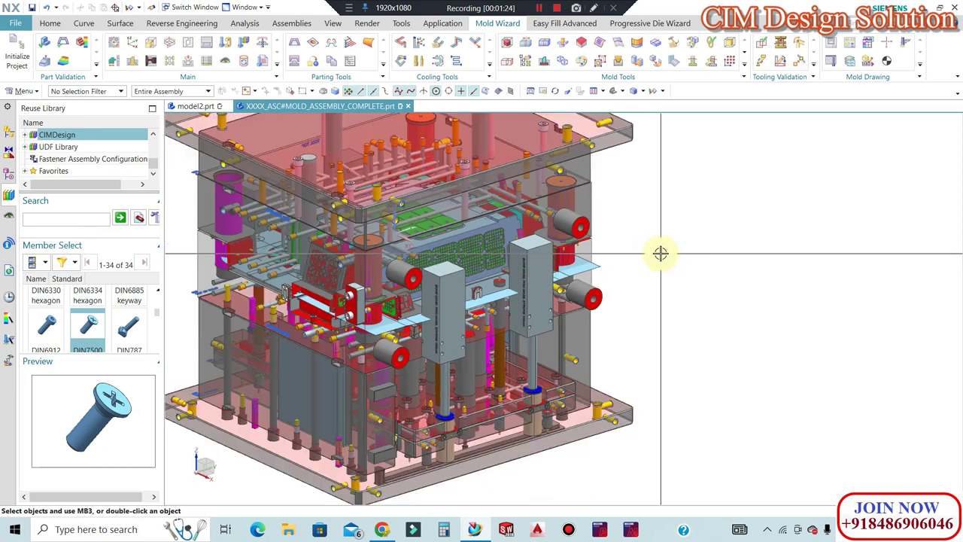
{"action": "scroll", "coordinate": [660, 253], "scroll_direction": "down", "scroll_amount": 2}
{"action": "scroll", "coordinate": [661, 253], "scroll_direction": "down", "scroll_amount": 2}
{"action": "scroll", "coordinate": [661, 254], "scroll_direction": "down", "scroll_amount": 2}
{"action": "scroll", "coordinate": [534, 216], "scroll_direction": "up", "scroll_amount": 1}
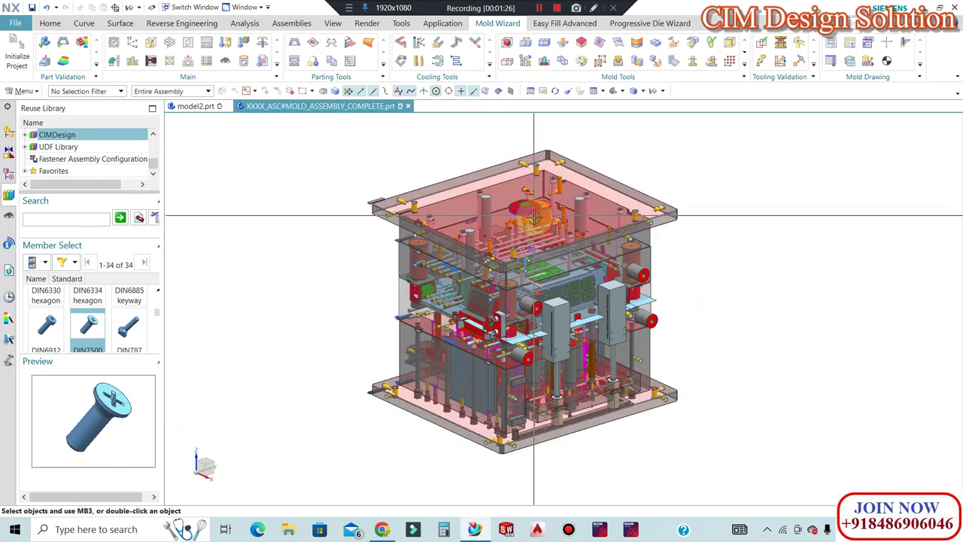
{"action": "scroll", "coordinate": [534, 216], "scroll_direction": "up", "scroll_amount": 1}
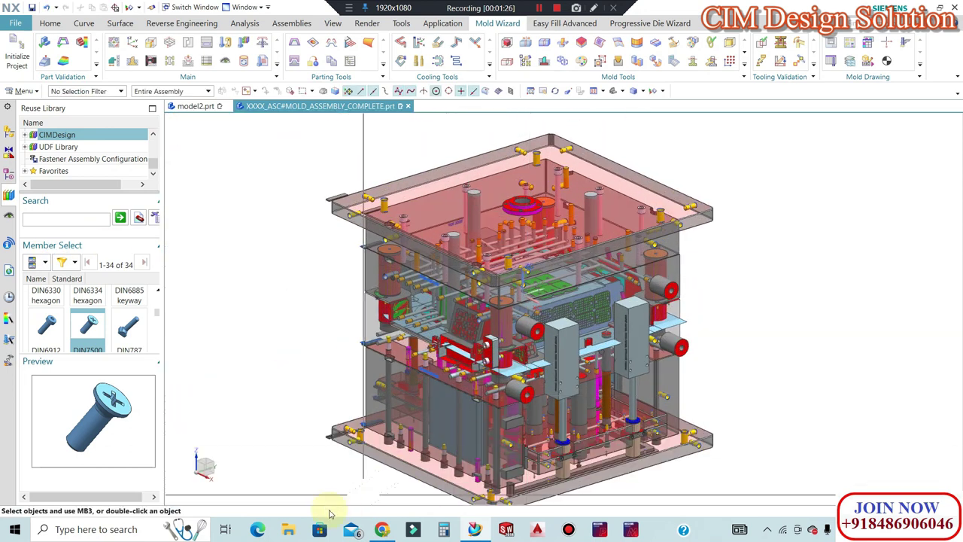
- Open File Explorer and browse the NX 12 Library folder on drive E:
{"action": "left_click", "coordinate": [296, 529]}
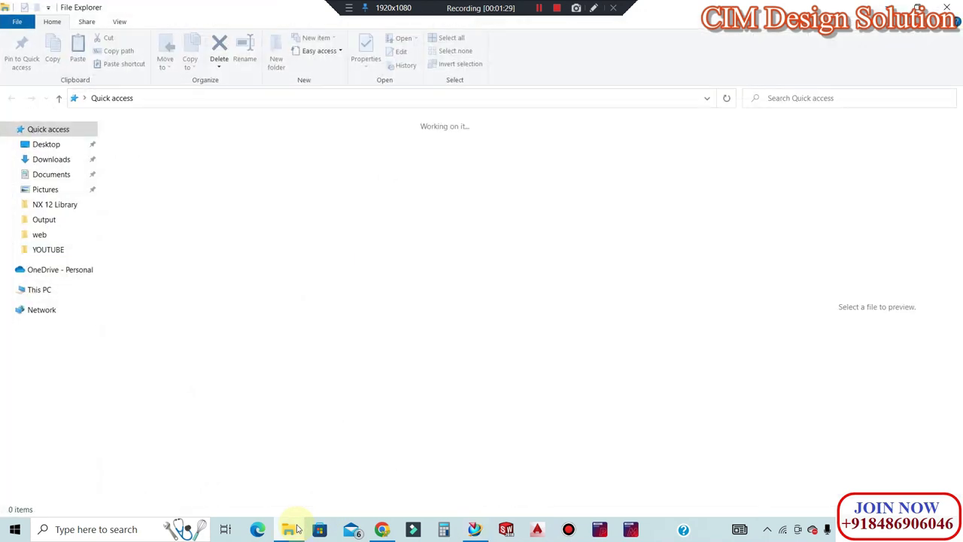
{"action": "left_click", "coordinate": [76, 455]}
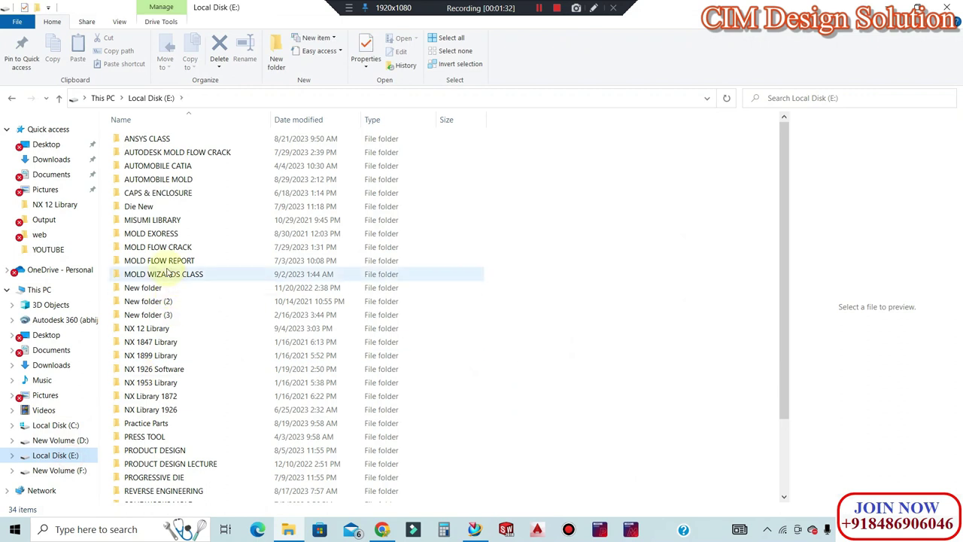
{"action": "double_click", "coordinate": [169, 329]}
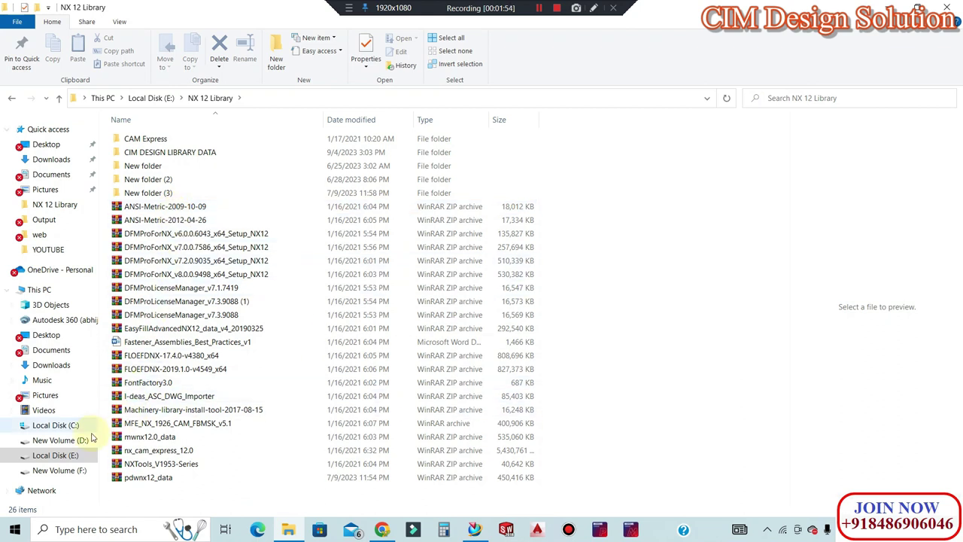
{"action": "left_click", "coordinate": [152, 97]}
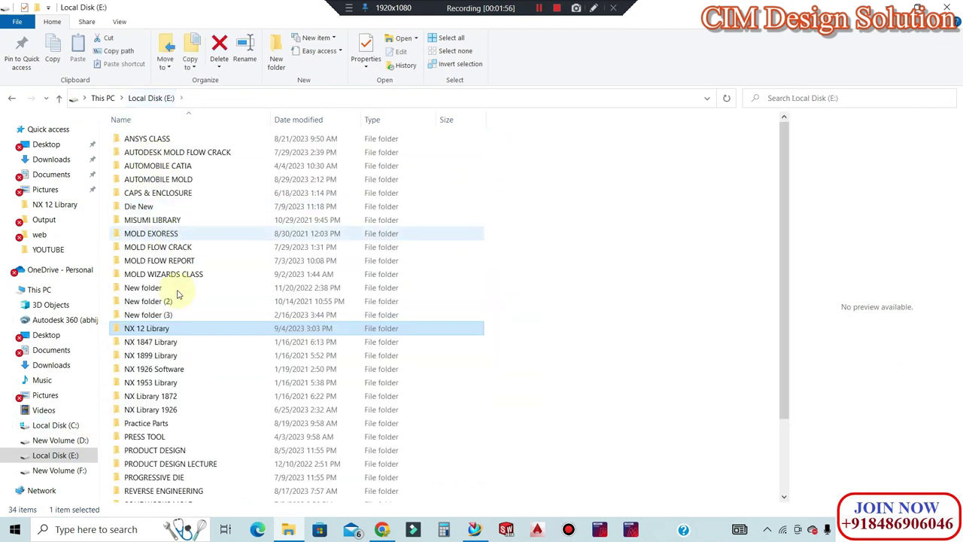
- Browse the NX Library 1926 zip archives, then close File Explorer to return to NX
{"action": "double_click", "coordinate": [184, 409]}
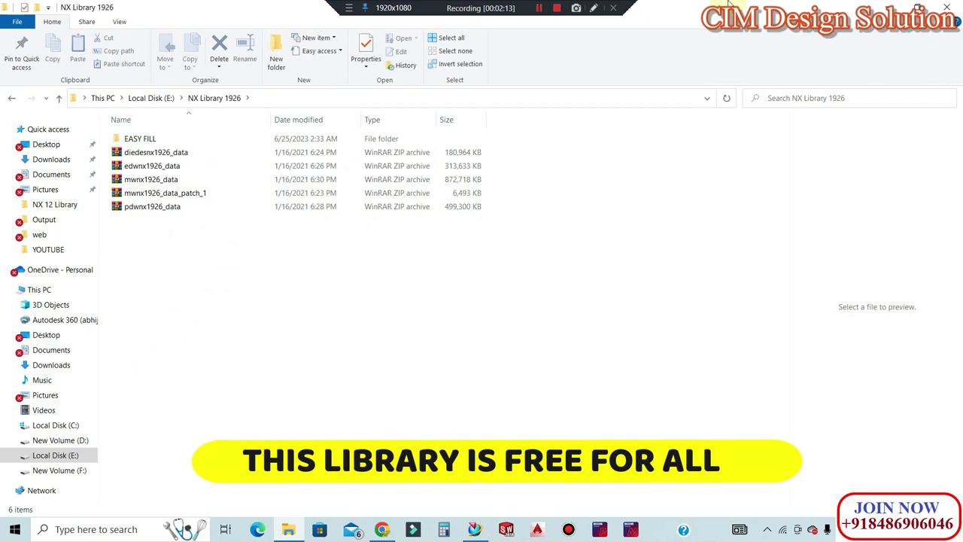
{"action": "left_click", "coordinate": [918, 7]}
{"action": "left_click", "coordinate": [850, 6]}
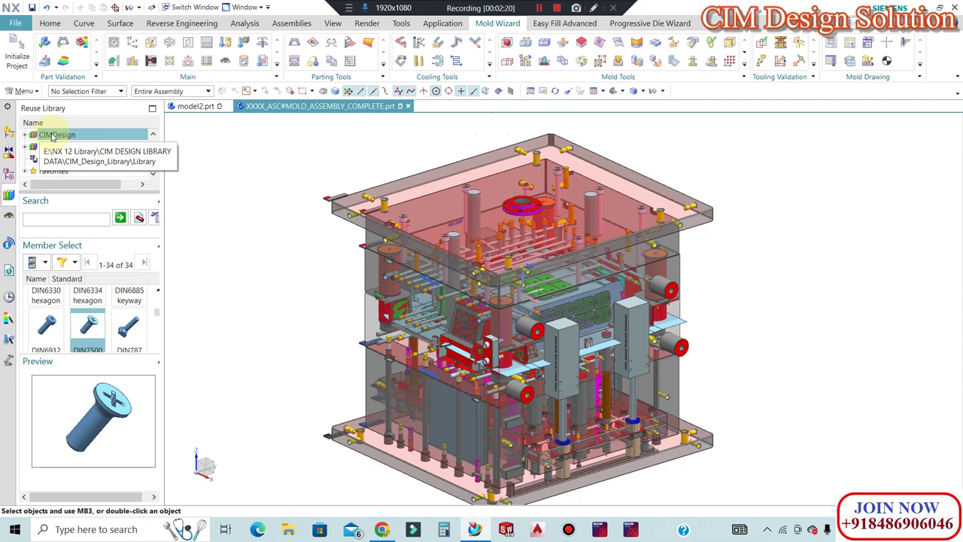
- Right-click the graphics area to bring up the model view options
{"action": "right_click", "coordinate": [233, 178]}
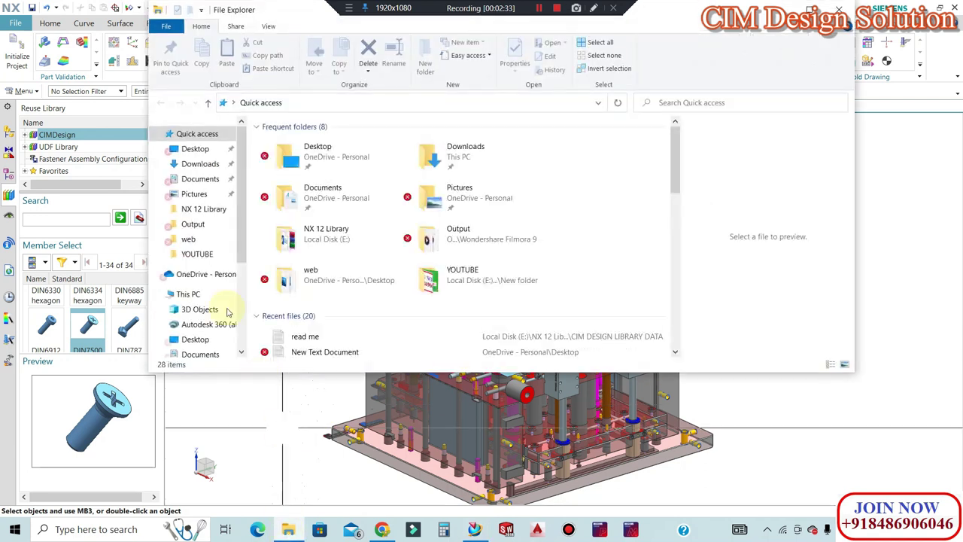
- Open E:\NX 12 Library\CIM DESIGN LIBRARY DATA in a maximized Explorer window
{"action": "scroll", "coordinate": [210, 280], "scroll_direction": "down", "scroll_amount": 2}
{"action": "scroll", "coordinate": [214, 297], "scroll_direction": "down", "scroll_amount": 1}
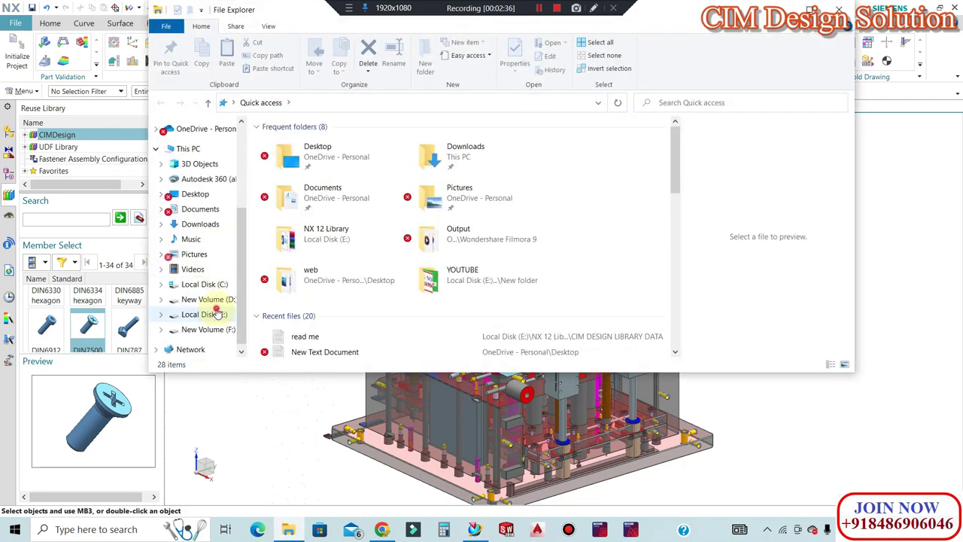
{"action": "left_click", "coordinate": [217, 313]}
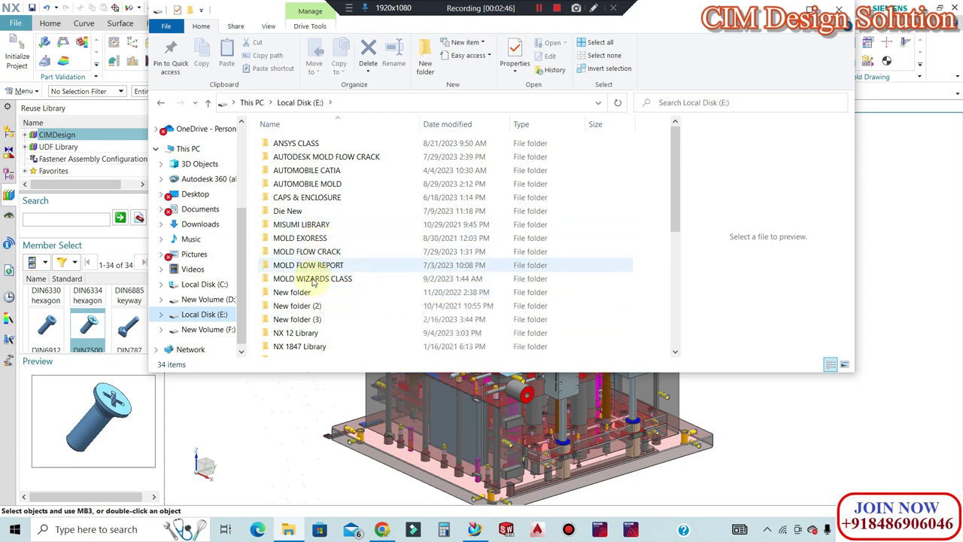
{"action": "double_click", "coordinate": [313, 333]}
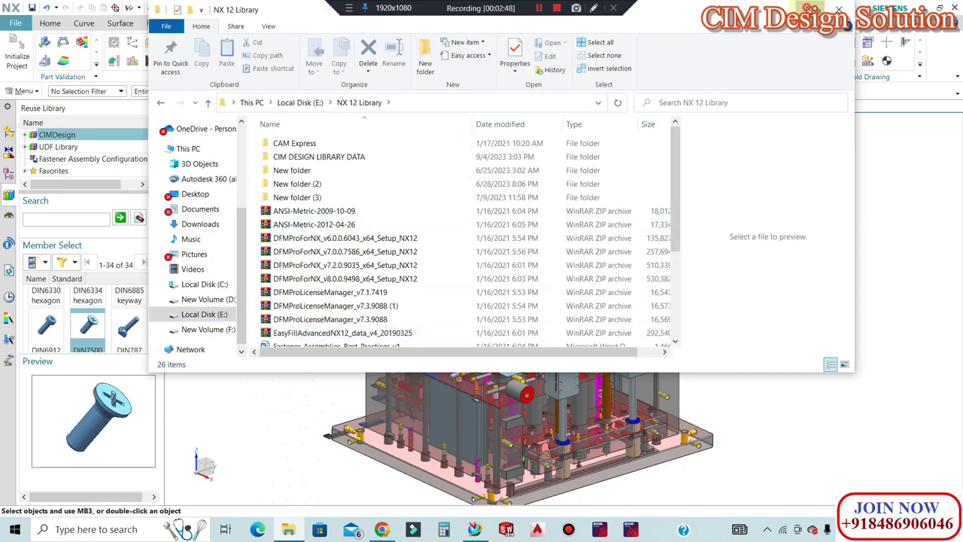
{"action": "left_click", "coordinate": [809, 9]}
{"action": "double_click", "coordinate": [161, 152]}
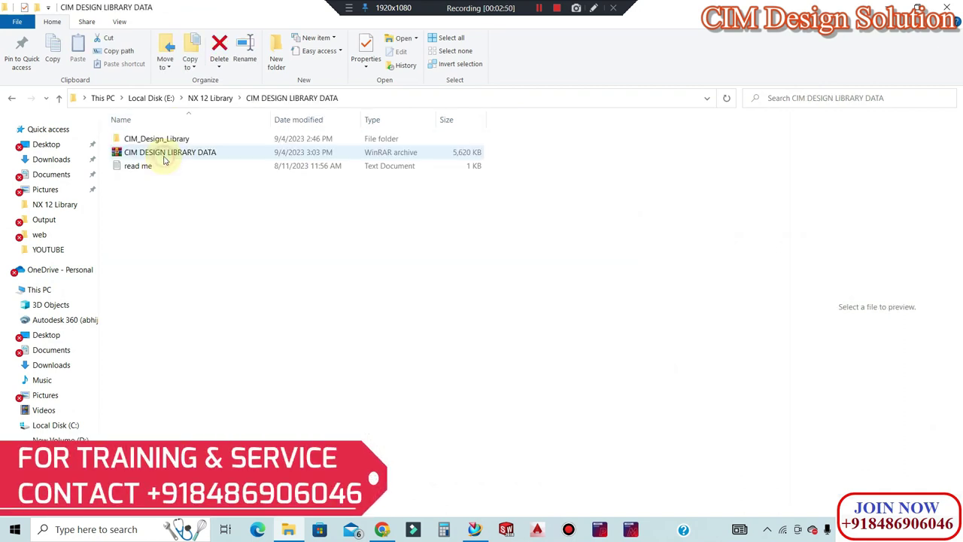
- Check the archive's actions without extracting, then open the CIM_Design_Library folder
{"action": "left_click", "coordinate": [222, 238]}
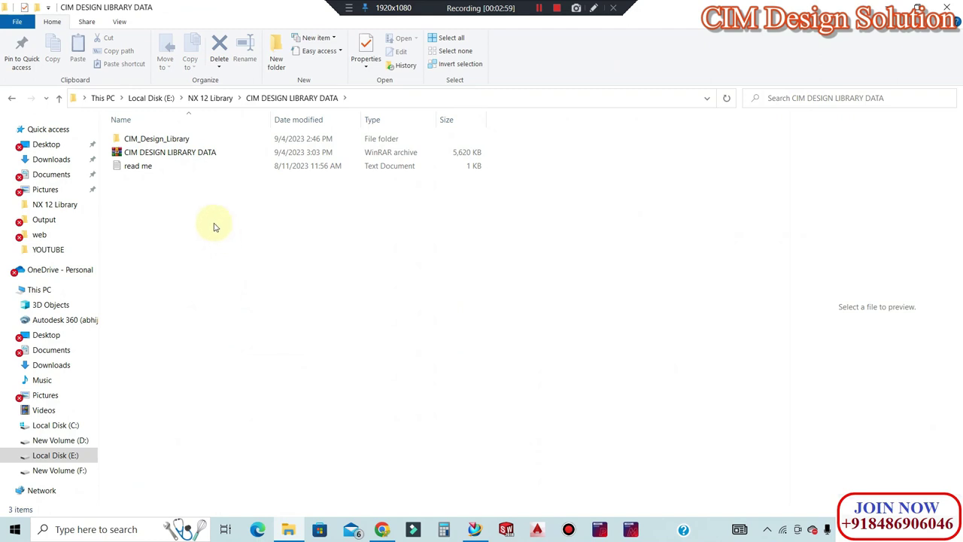
{"action": "left_click", "coordinate": [157, 158]}
{"action": "right_click", "coordinate": [156, 160]}
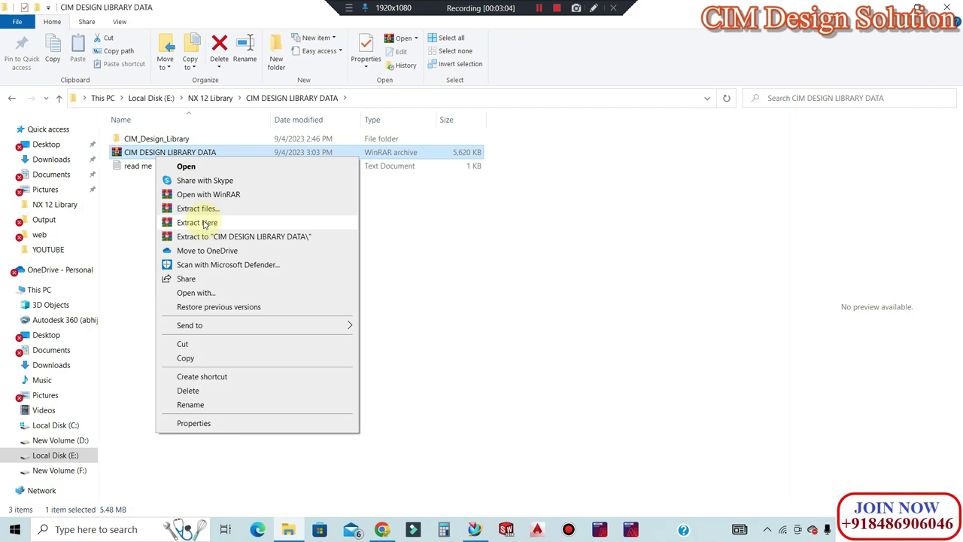
{"action": "left_click", "coordinate": [121, 232]}
{"action": "double_click", "coordinate": [154, 139]}
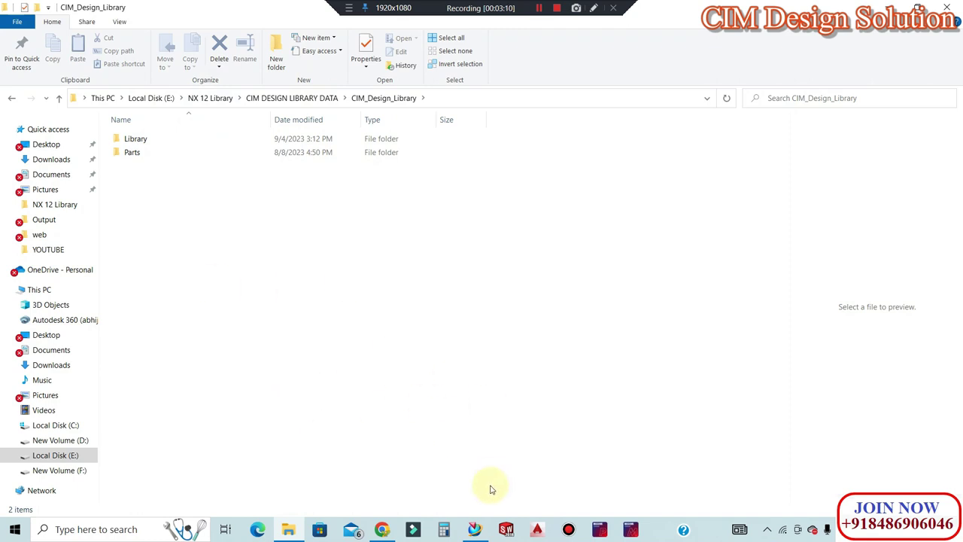
- Bring NX to the front and show File > Utilities, which lists Customer Defaults
{"action": "left_click", "coordinate": [477, 532]}
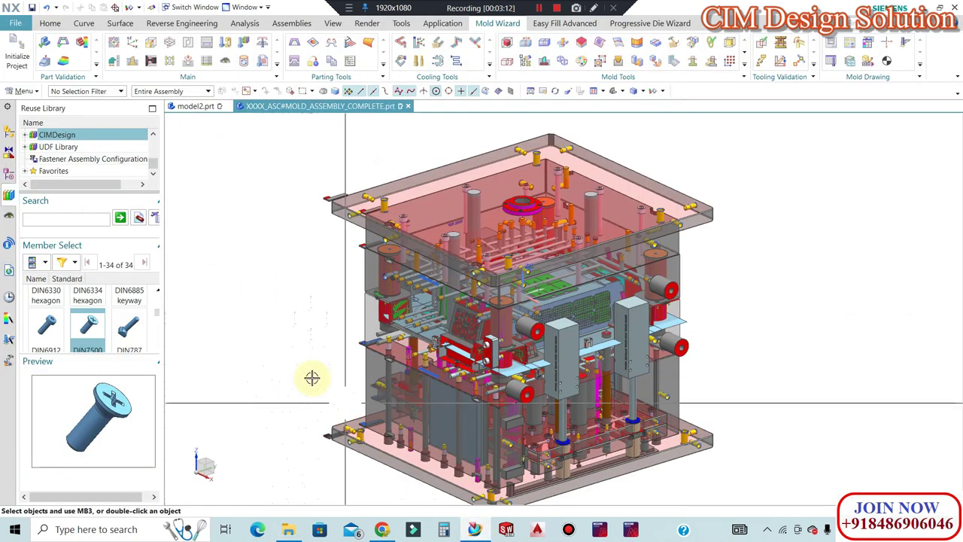
{"action": "left_click", "coordinate": [18, 23]}
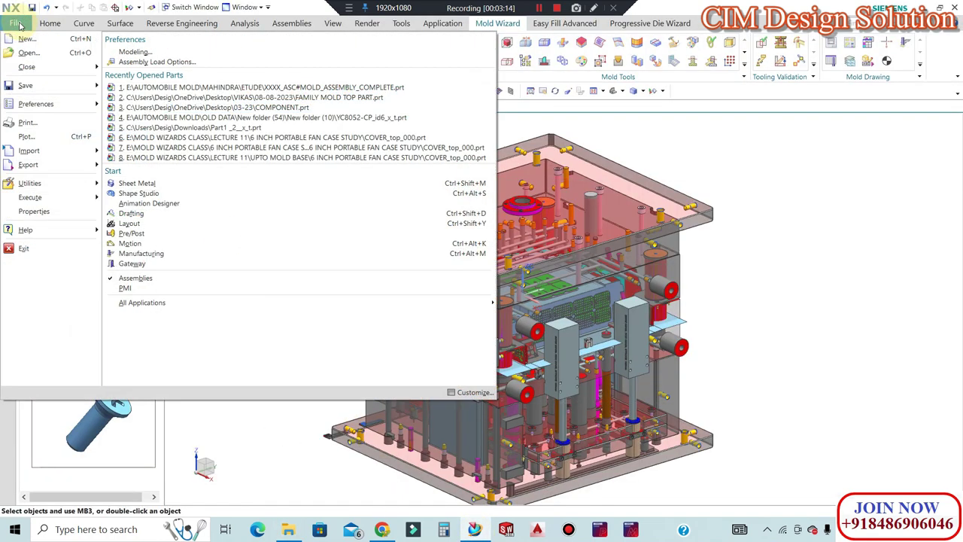
{"action": "left_click", "coordinate": [34, 185]}
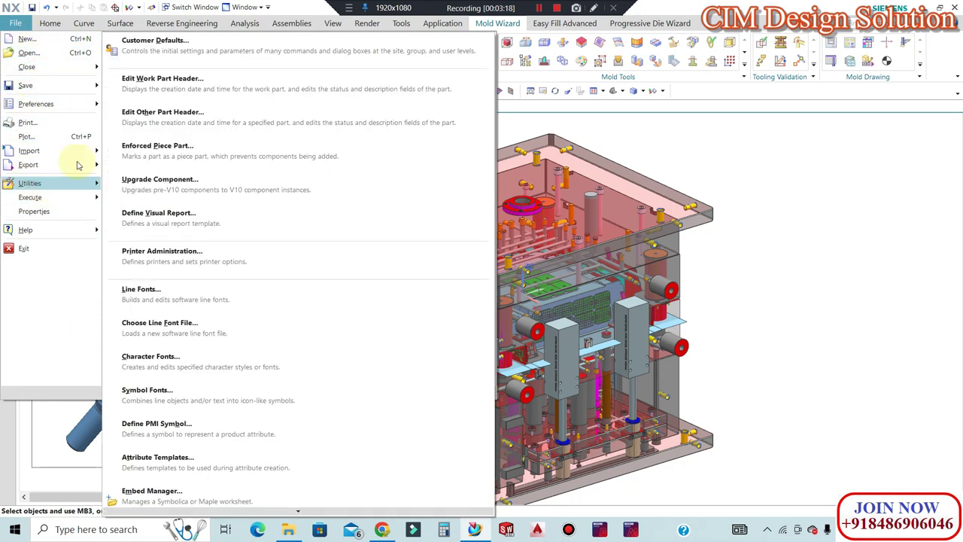
- Show the Gateway > Reuse Library General defaults, scrolled to the Native NX library list
{"action": "left_click", "coordinate": [148, 45]}
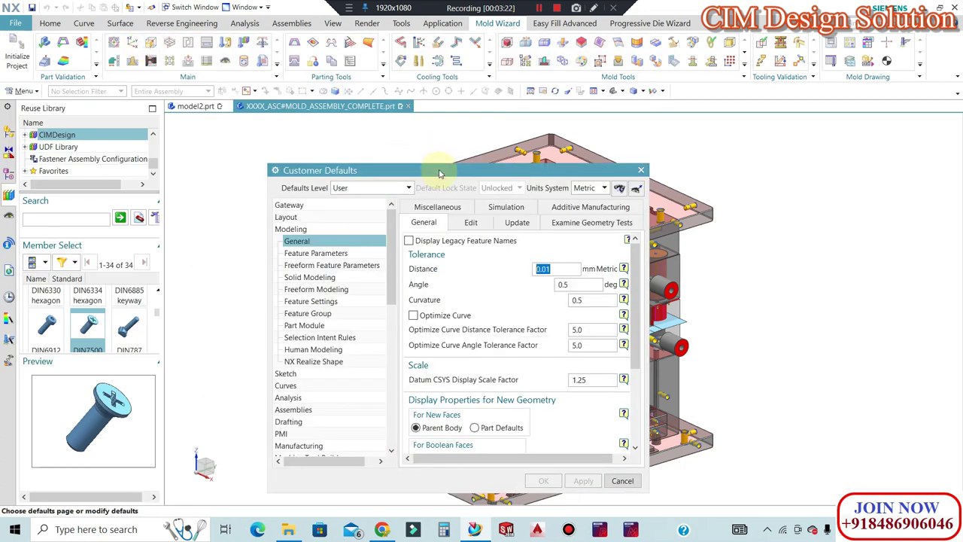
{"action": "left_click_drag", "start_coordinate": [441, 174], "coordinate": [445, 111]}
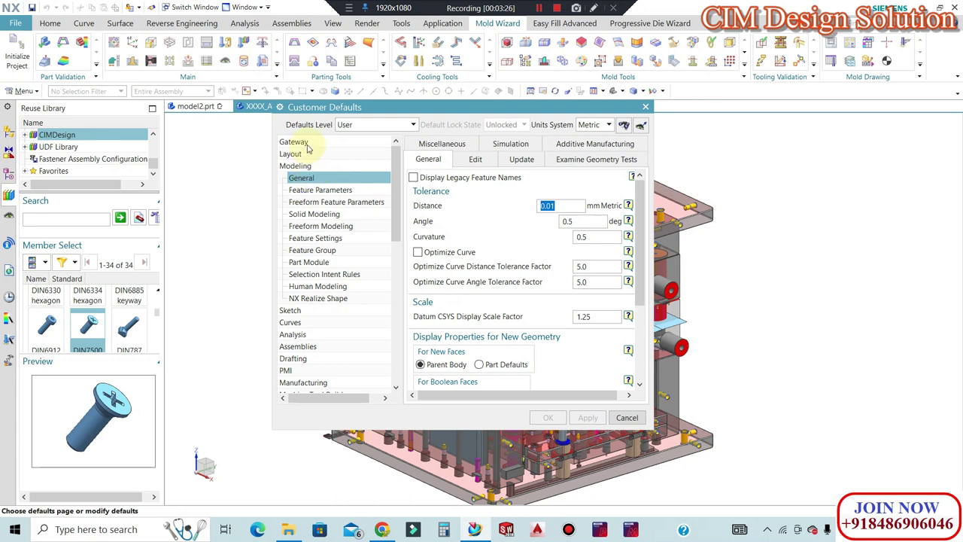
{"action": "left_click", "coordinate": [306, 145]}
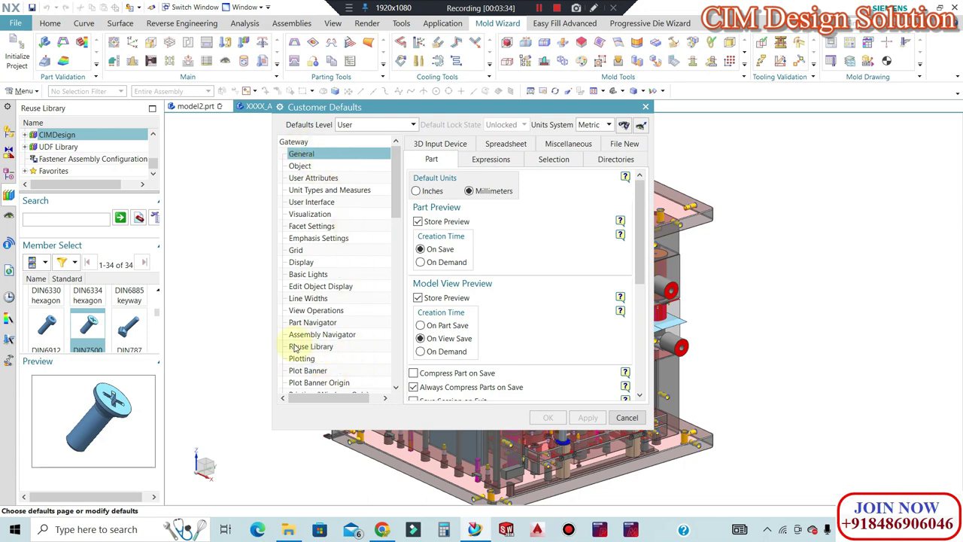
{"action": "left_click", "coordinate": [317, 348]}
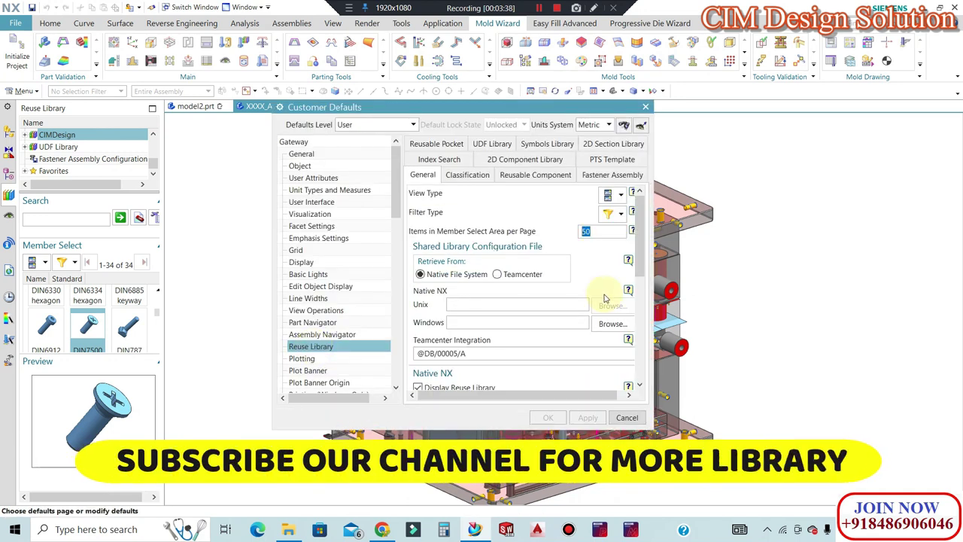
{"action": "left_click", "coordinate": [423, 175]}
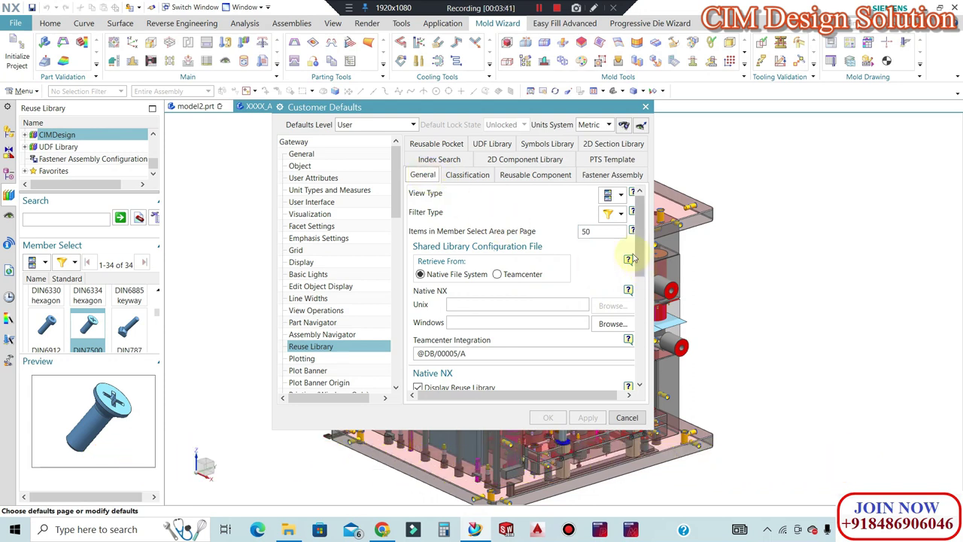
{"action": "left_click_drag", "start_coordinate": [638, 227], "coordinate": [643, 311]}
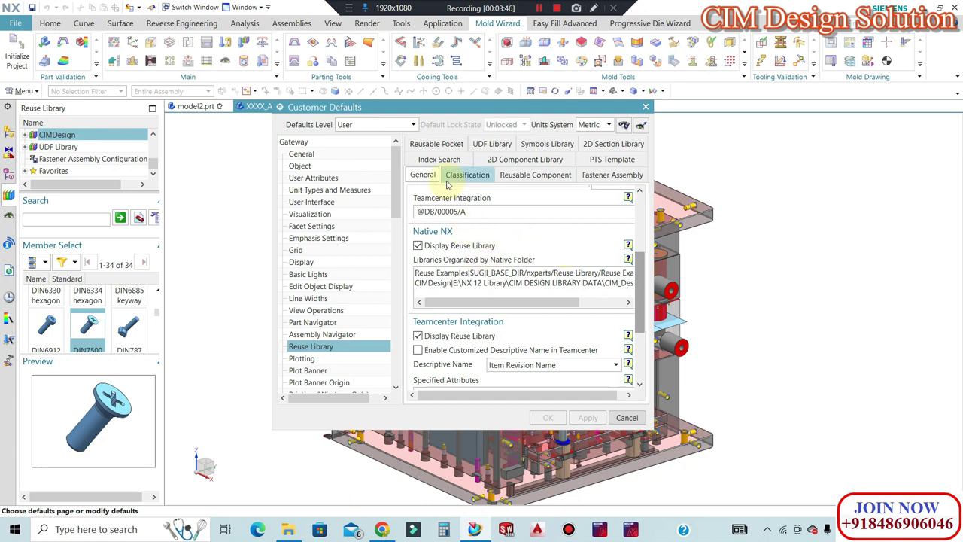
{"action": "left_click", "coordinate": [461, 231]}
{"action": "left_click", "coordinate": [508, 238]}
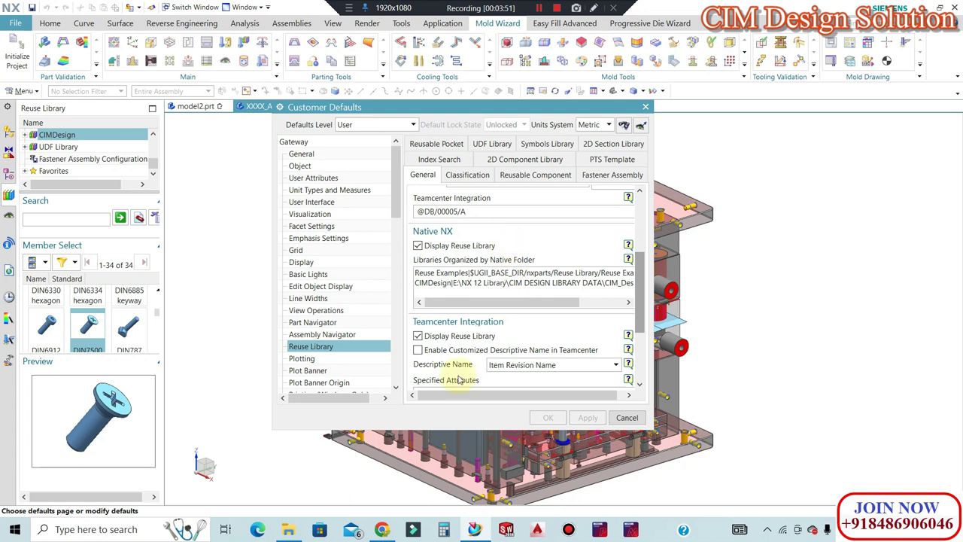
- Copy the full path of the Library folder inside CIM_Design_Library
{"action": "left_click", "coordinate": [288, 529]}
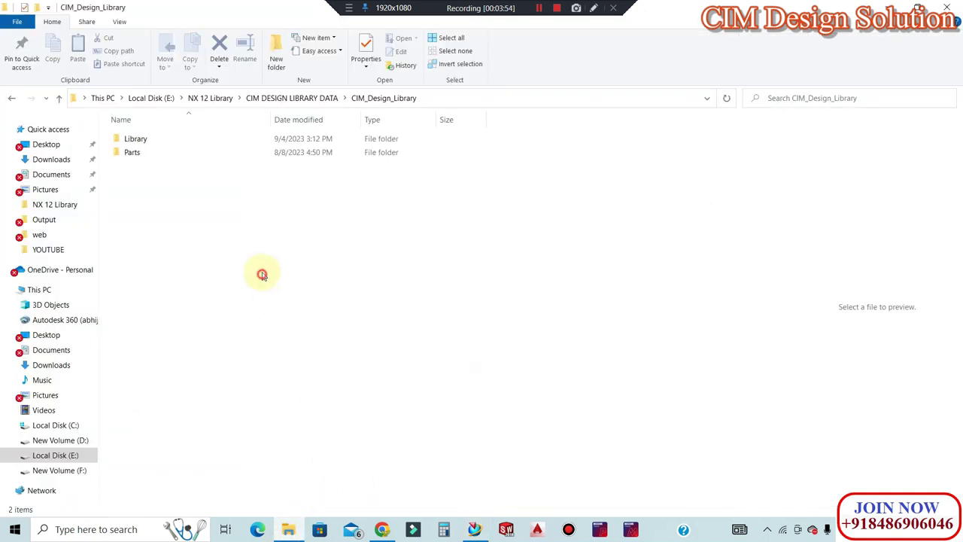
{"action": "double_click", "coordinate": [237, 139]}
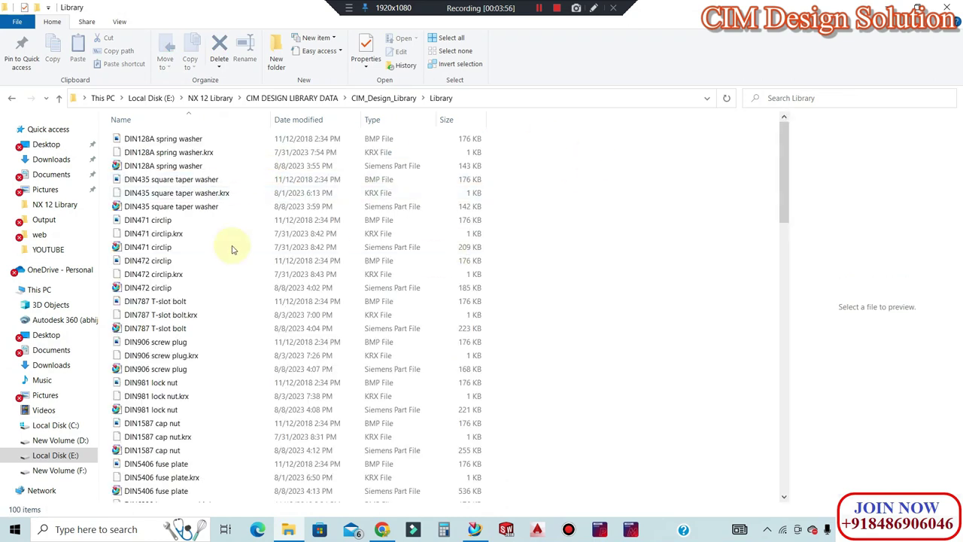
{"action": "left_click", "coordinate": [495, 98]}
{"action": "right_click", "coordinate": [239, 96]}
{"action": "left_click", "coordinate": [265, 130]}
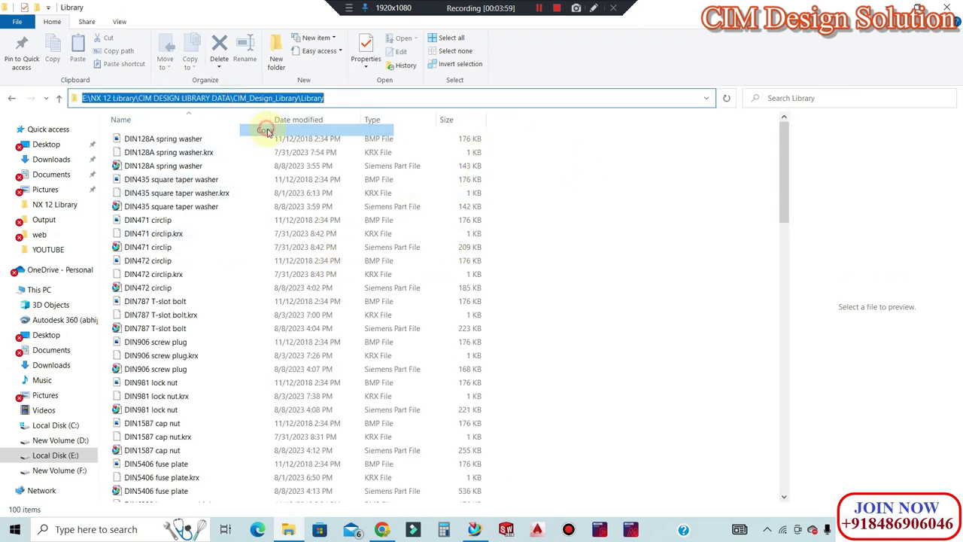
- Delete the CIMDesign line from NX's native-folder library list
{"action": "left_click", "coordinate": [471, 531]}
{"action": "left_click", "coordinate": [518, 281]}
{"action": "key", "text": "BackSpace"}
{"action": "key", "text": "BackSpace"}
{"action": "key", "text": "BackSpace"}
{"action": "key", "text": "BackSpace"}
{"action": "key", "text": "BackSpace"}
{"action": "key", "text": "BackSpace"}
{"action": "key", "text": "BackSpace"}
{"action": "key", "text": "BackSpace"}
{"action": "key", "text": "BackSpace"}
{"action": "key", "text": "BackSpace"}
{"action": "key", "text": "BackSpace"}
{"action": "key", "text": "BackSpace"}
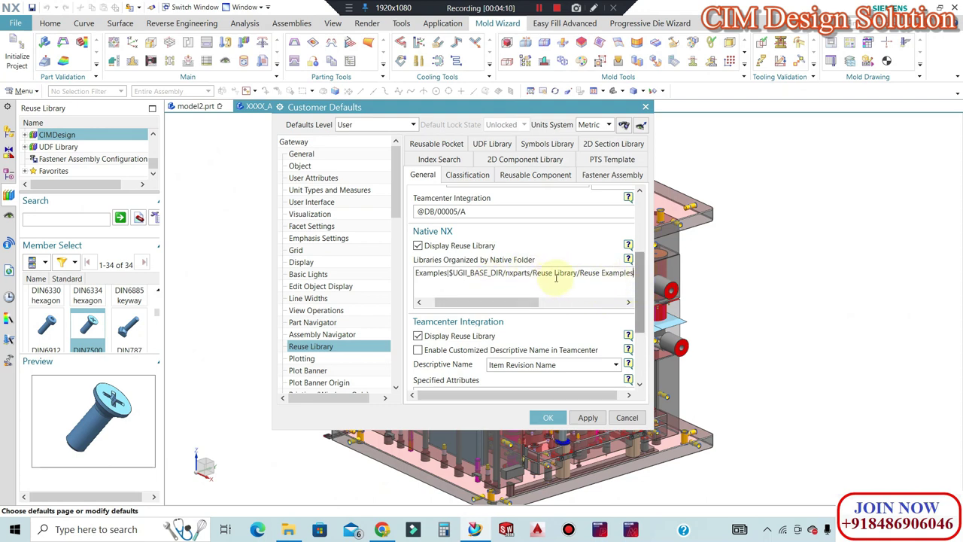
- Reopen Customer Defaults to the Gateway General page with Millimeters units
{"action": "left_click", "coordinate": [645, 107]}
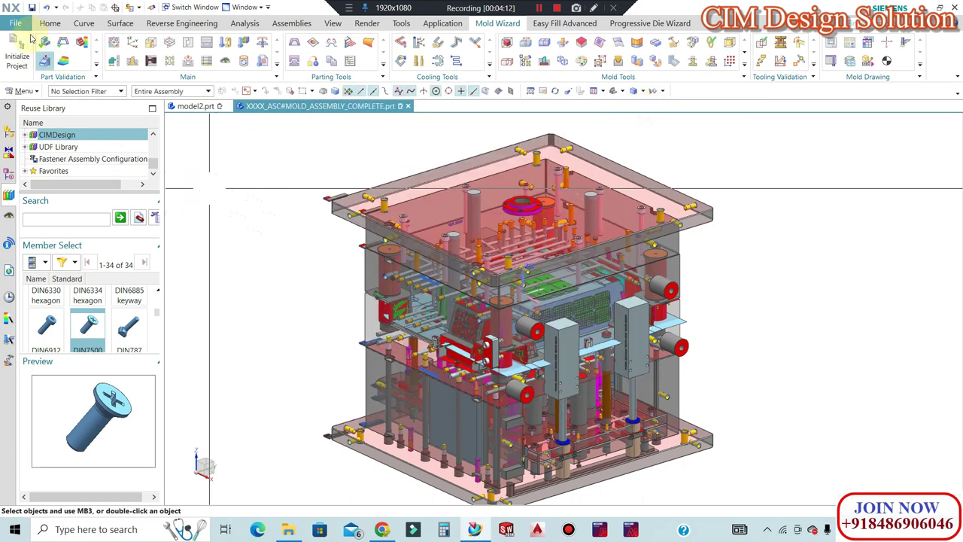
{"action": "left_click", "coordinate": [16, 24]}
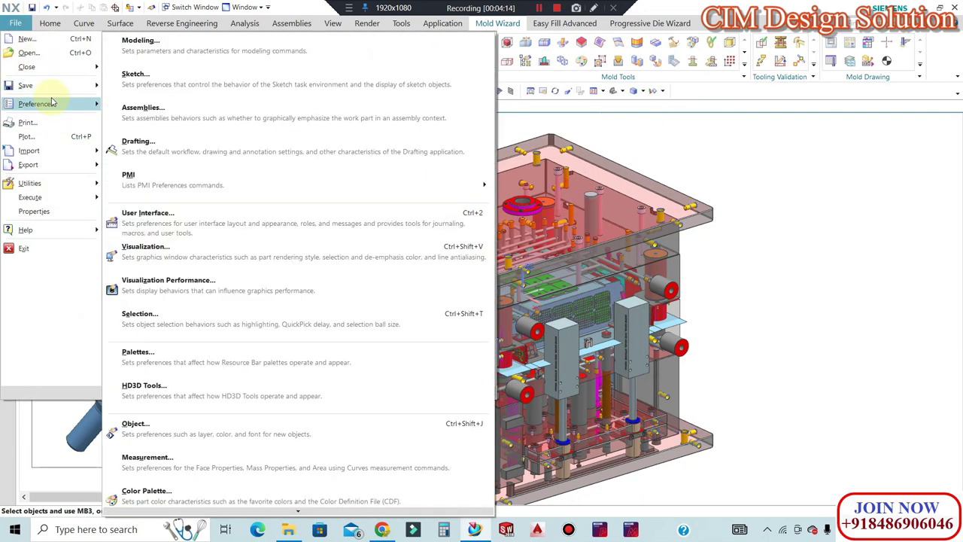
{"action": "mouse_move", "coordinate": [30, 183]}
{"action": "left_click", "coordinate": [155, 41]}
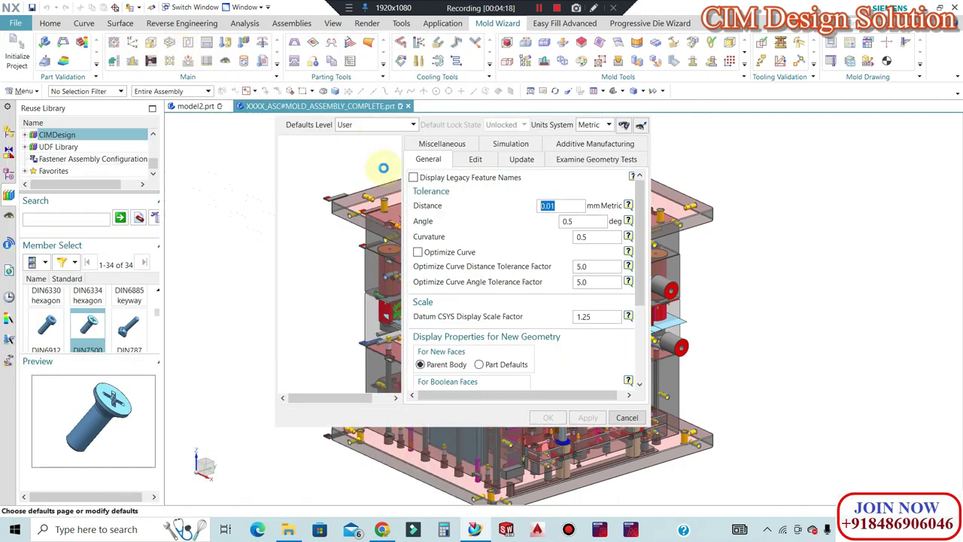
{"action": "left_click", "coordinate": [294, 142]}
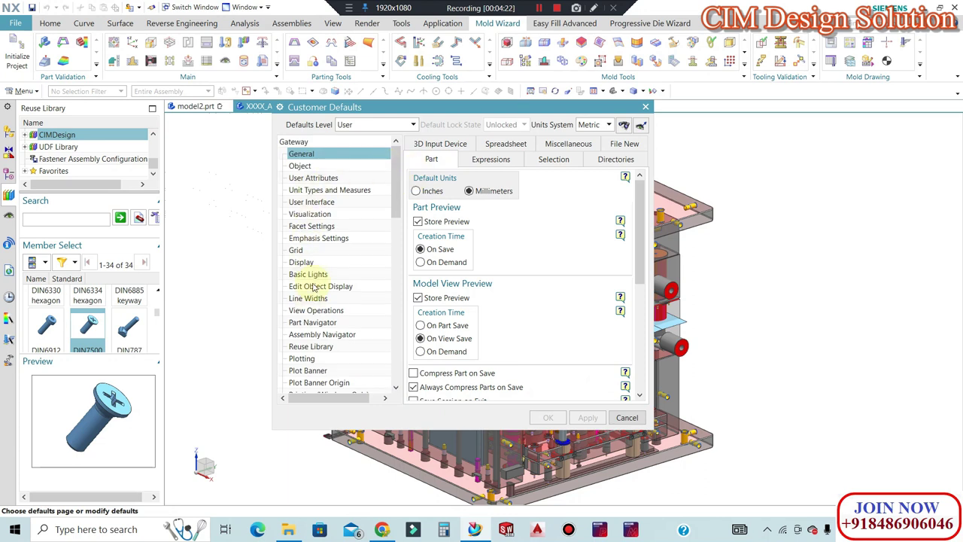
- Under Reuse Library > General, re-enter CIMDesign as a new line in Libraries Organized by Native Folder
{"action": "left_click", "coordinate": [313, 348]}
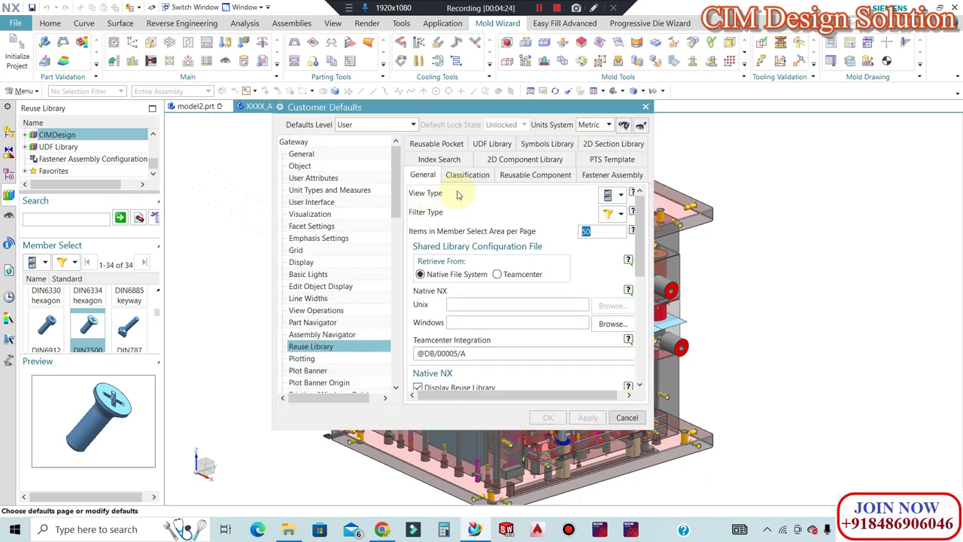
{"action": "left_click", "coordinate": [427, 177]}
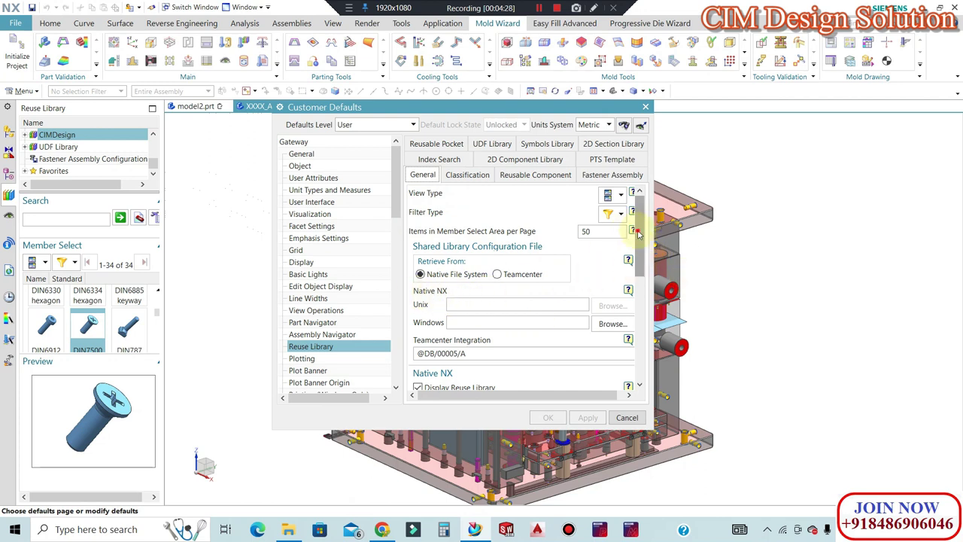
{"action": "scroll", "coordinate": [638, 234], "scroll_direction": "down", "scroll_amount": 3}
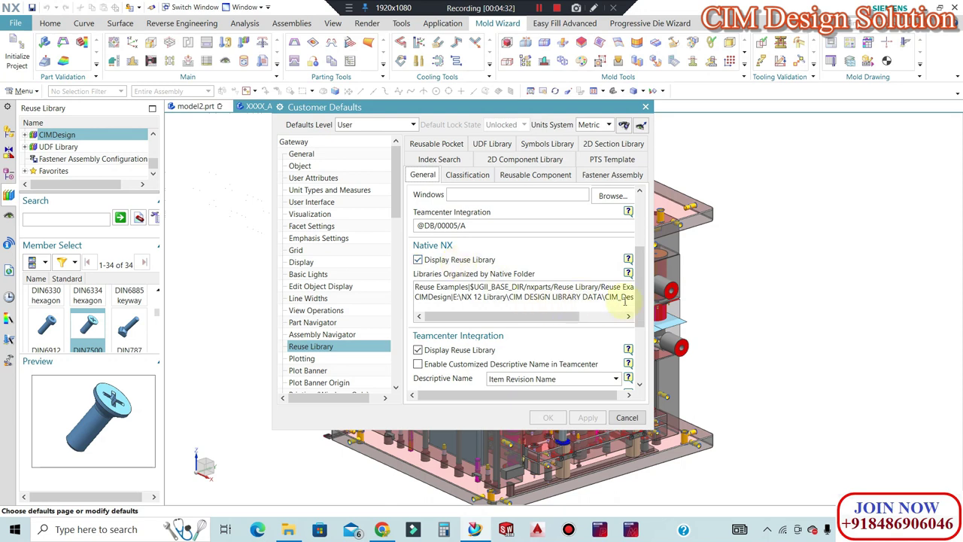
{"action": "left_click_drag", "start_coordinate": [574, 321], "coordinate": [621, 317]}
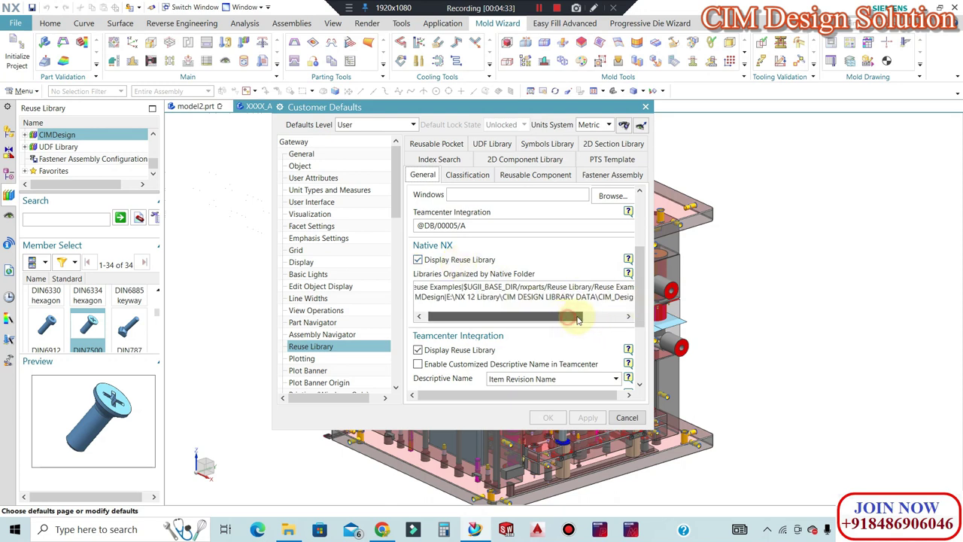
{"action": "left_click", "coordinate": [631, 297]}
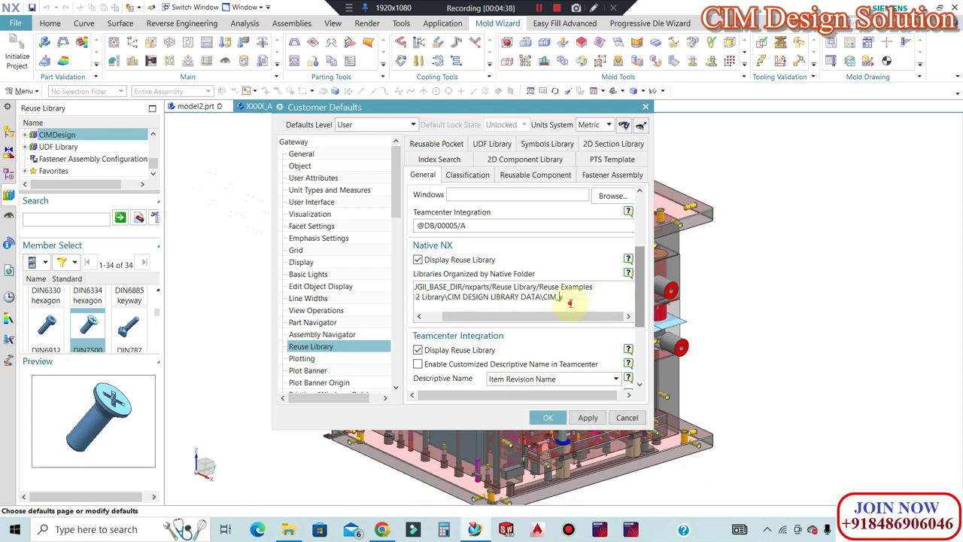
{"action": "key", "text": "BackSpace"}
{"action": "key", "text": "BackSpace"}
{"action": "key", "text": "BackSpace"}
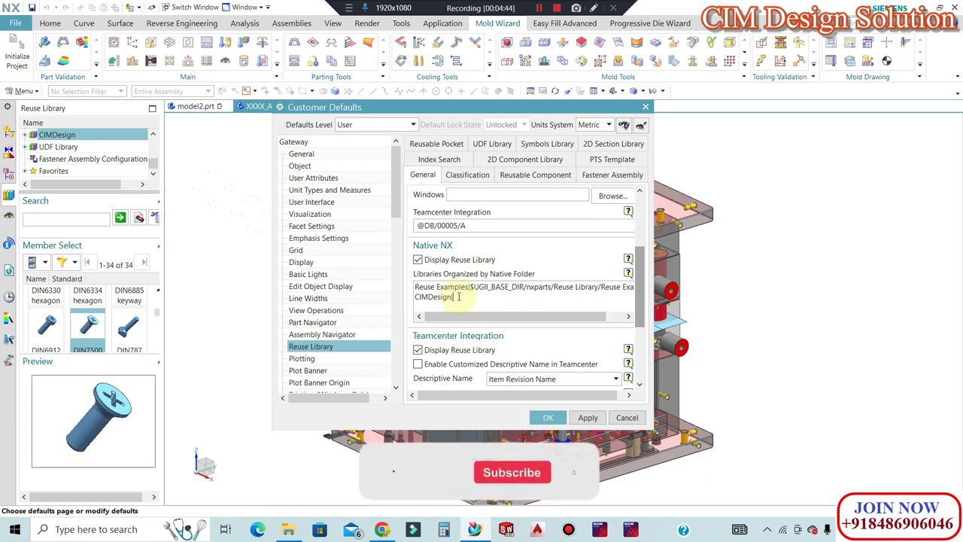
{"action": "key", "text": "BackSpace"}
{"action": "key", "text": "BackSpace"}
{"action": "key", "text": "BackSpace"}
{"action": "key", "text": "BackSpace"}
{"action": "key", "text": "BackSpace"}
{"action": "key", "text": "BackSpace"}
{"action": "key", "text": "BackSpace"}
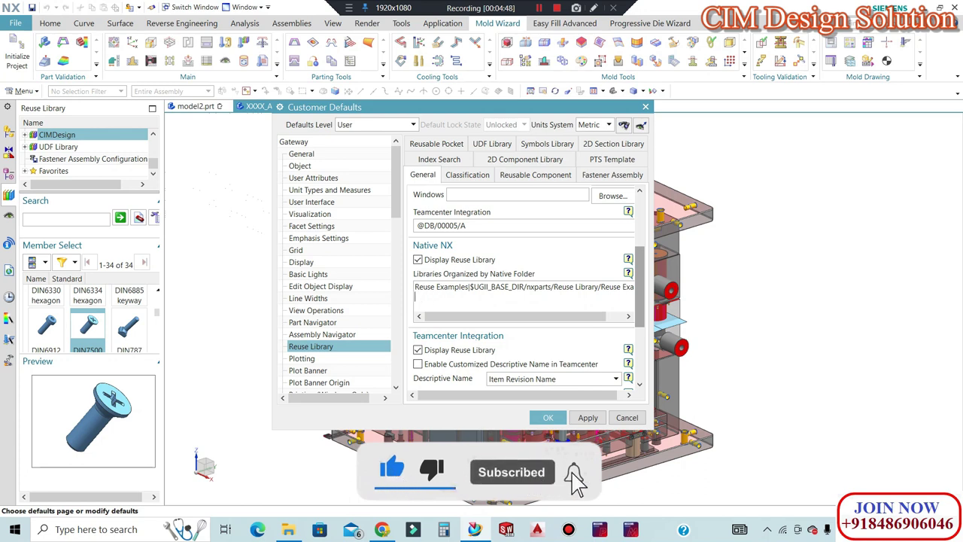
{"action": "type", "text": "CIM"}
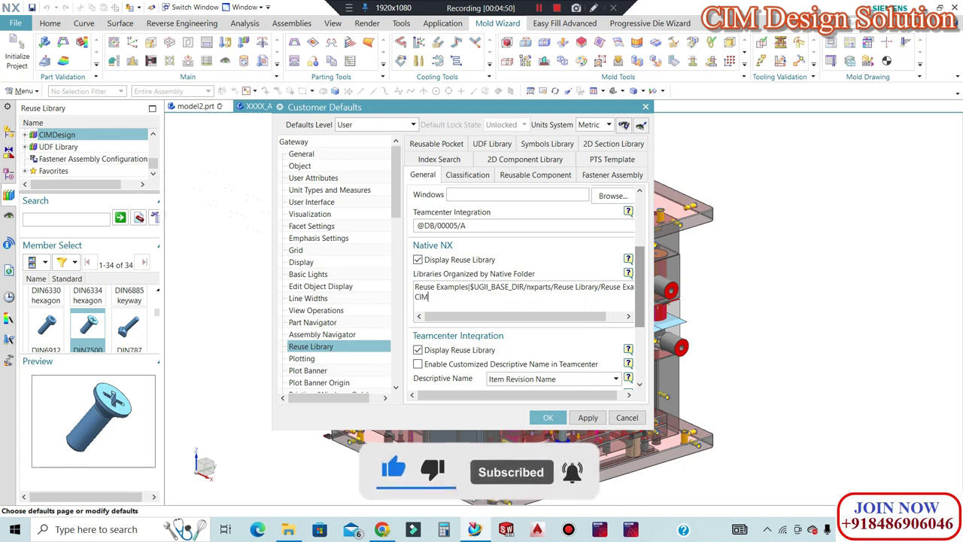
{"action": "type", "text": "Design|"}
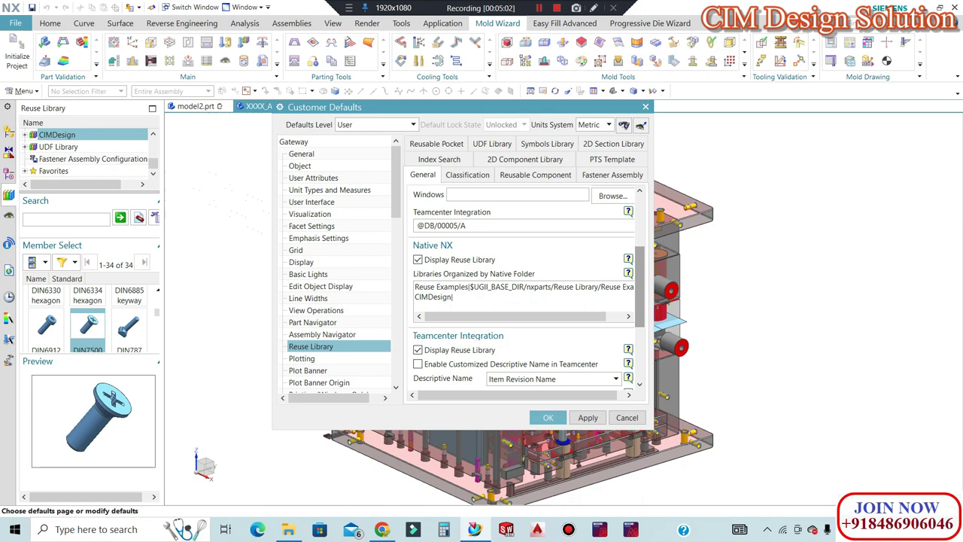
- Paste the CIM_Design_Library\Library folder path for CIMDesign, checking it against File Explorer
{"action": "right_click", "coordinate": [487, 302]}
{"action": "left_click", "coordinate": [518, 349]}
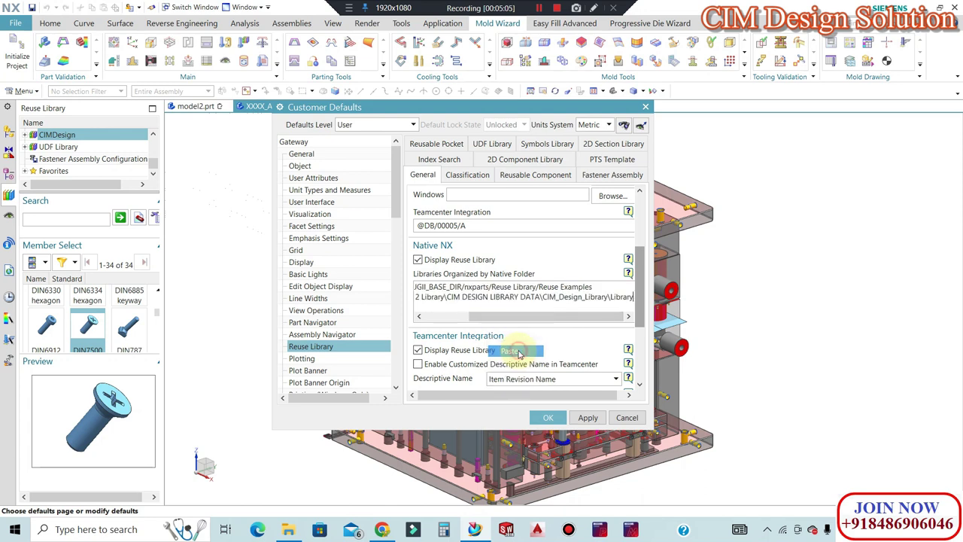
{"action": "left_click", "coordinate": [290, 529]}
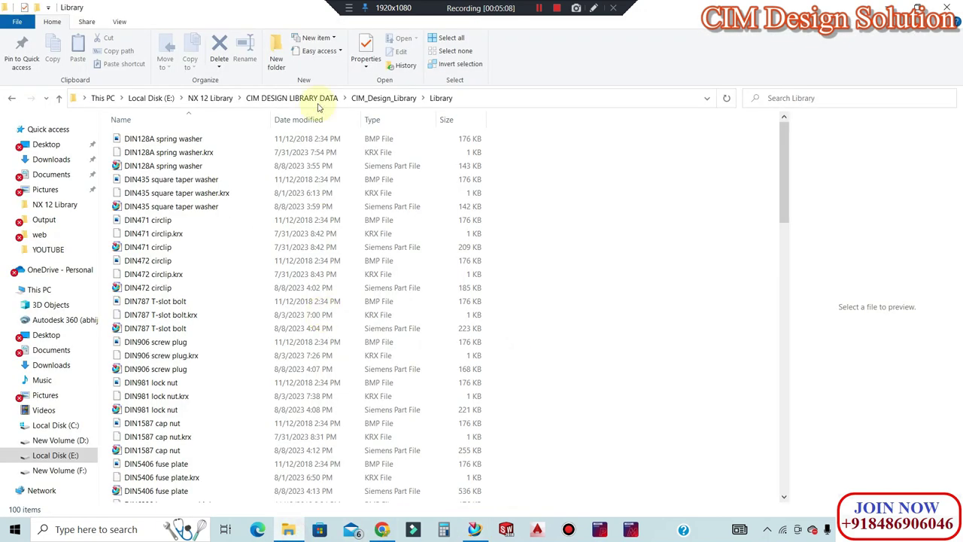
{"action": "left_click", "coordinate": [504, 102]}
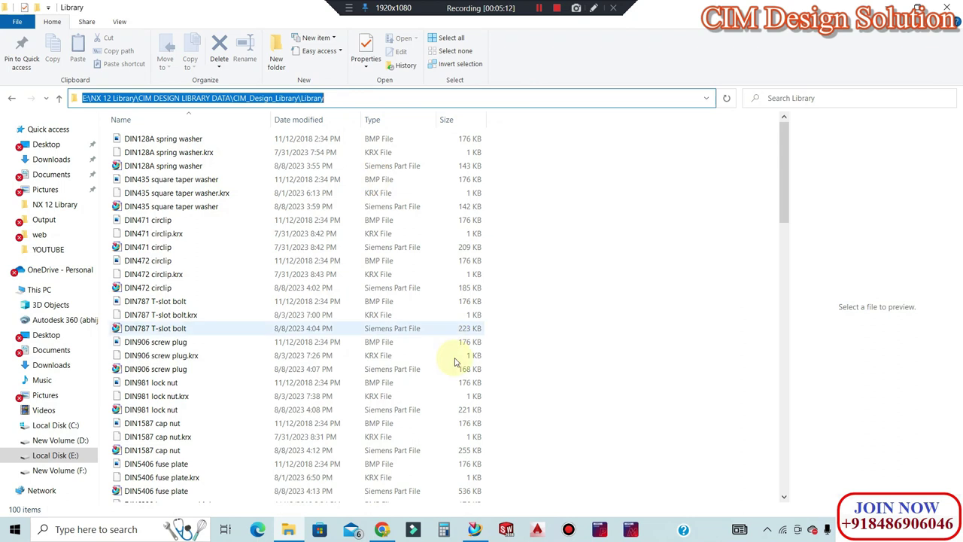
{"action": "left_click", "coordinate": [474, 529]}
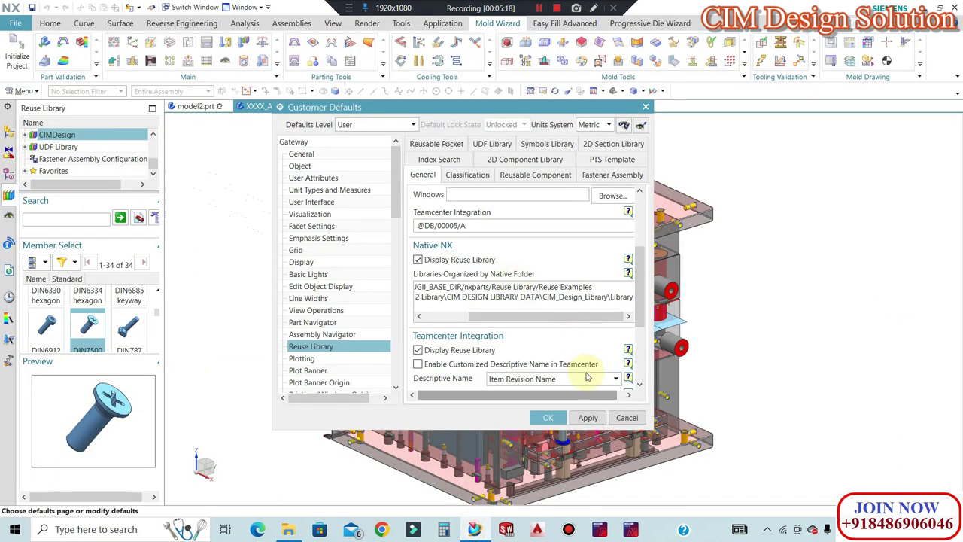
- Save the Reuse Library defaults, acknowledge the restart notice, and open Reusable Component settings
{"action": "left_click", "coordinate": [588, 417]}
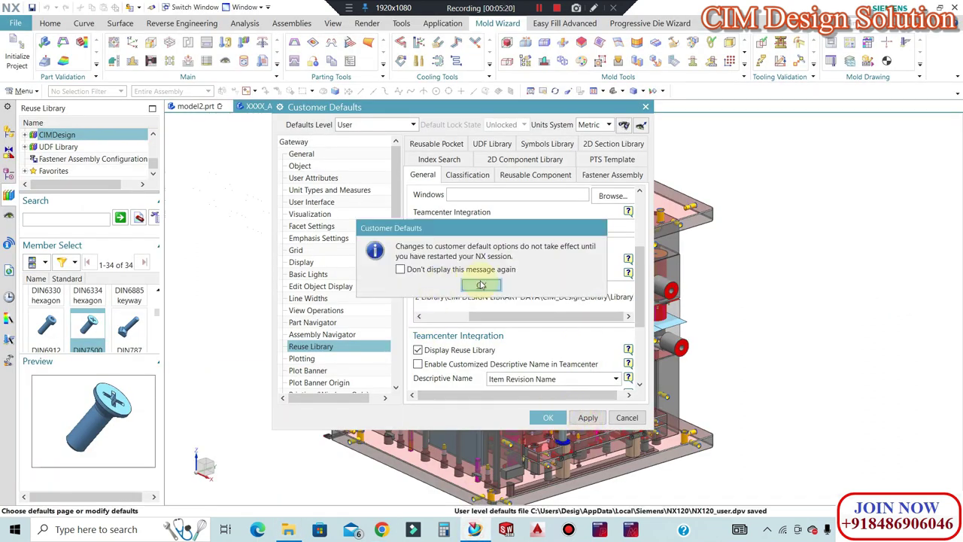
{"action": "left_click", "coordinate": [481, 285]}
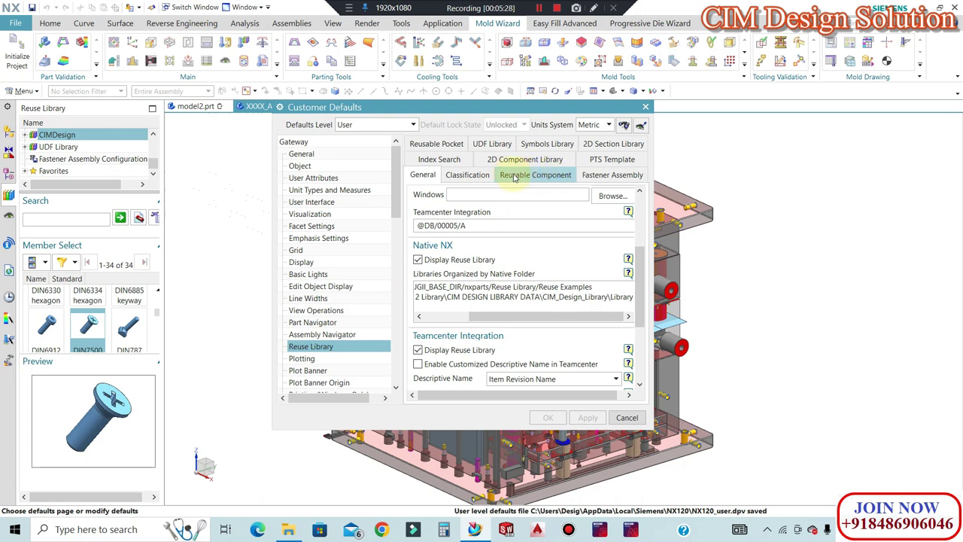
{"action": "left_click", "coordinate": [534, 177]}
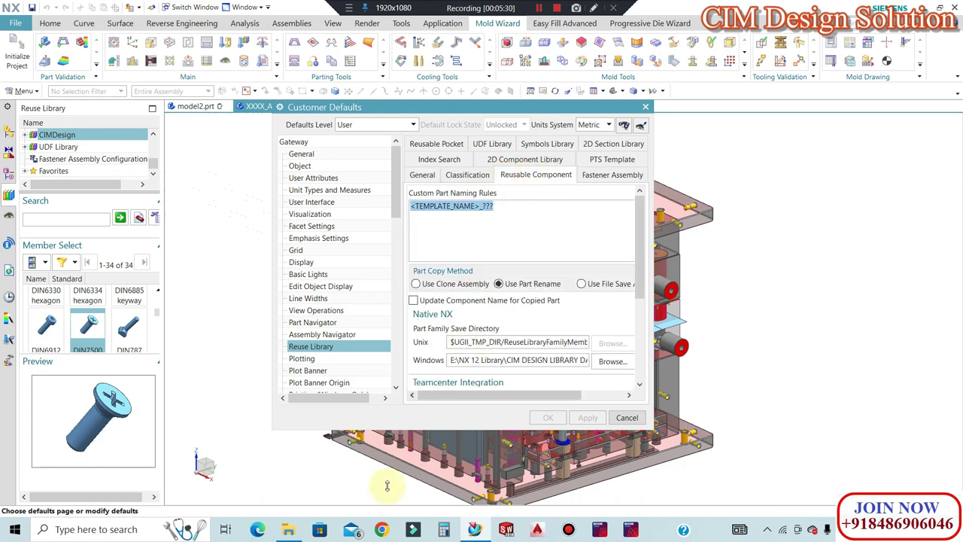
{"action": "left_click", "coordinate": [288, 530]}
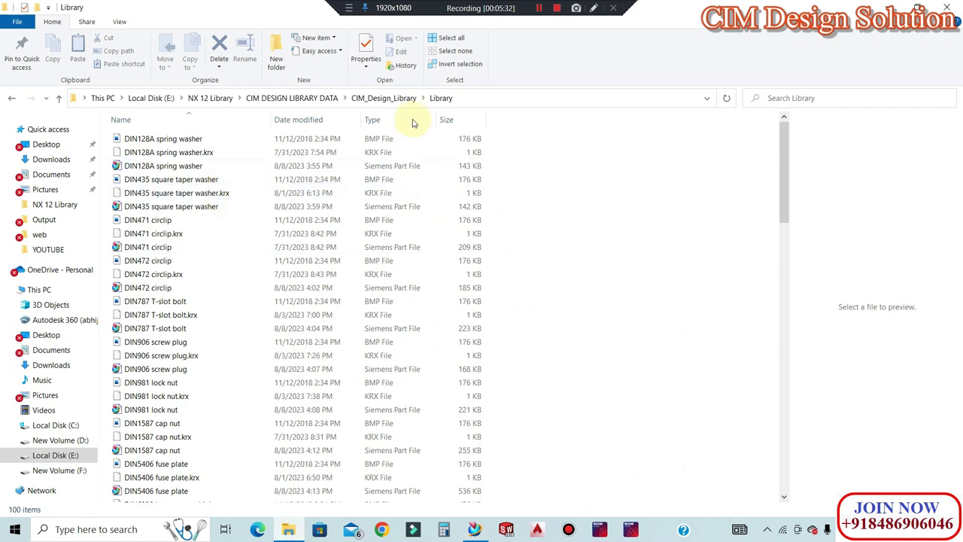
- Copy the full path of the CIM_Design_Library\Parts folder, then return to NX
{"action": "left_click", "coordinate": [307, 104]}
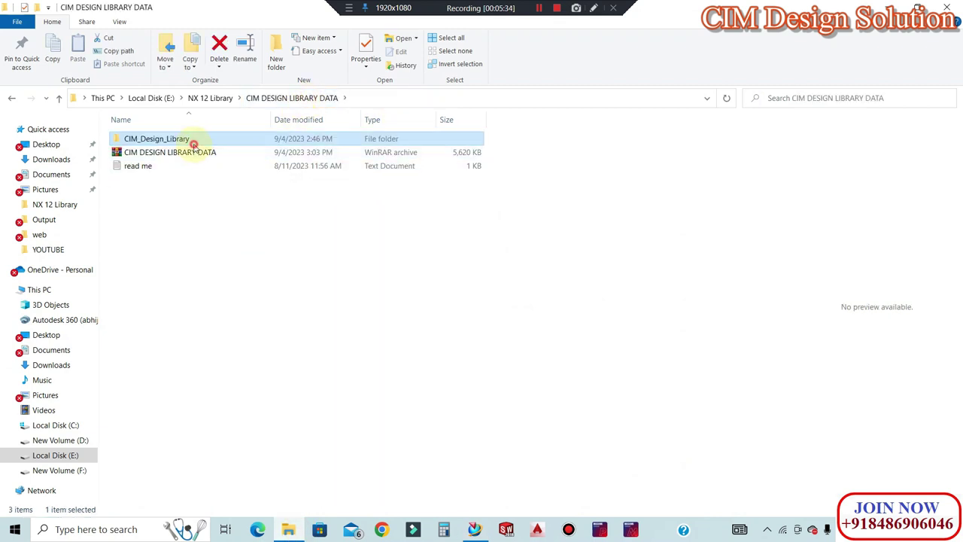
{"action": "double_click", "coordinate": [189, 138]}
{"action": "double_click", "coordinate": [172, 152]}
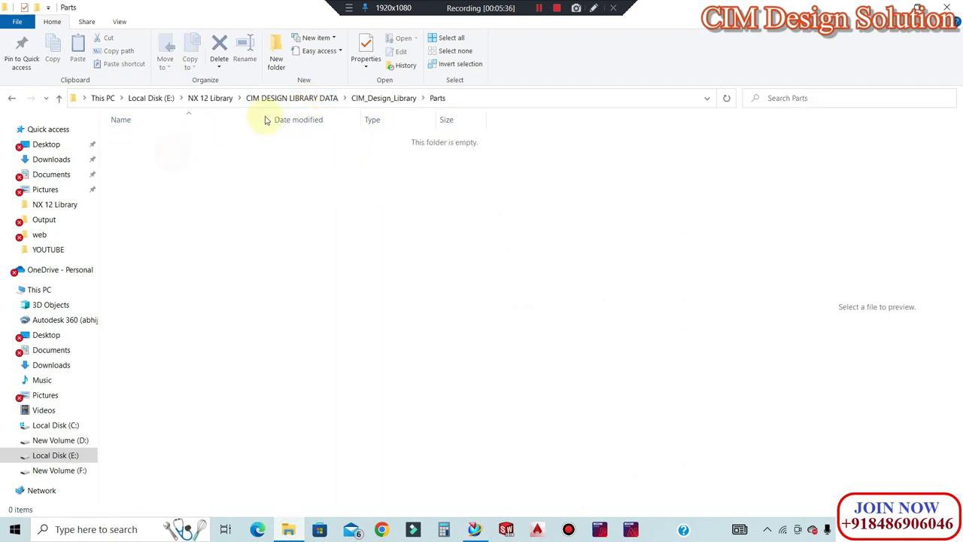
{"action": "left_click", "coordinate": [482, 97]}
{"action": "right_click", "coordinate": [233, 98]}
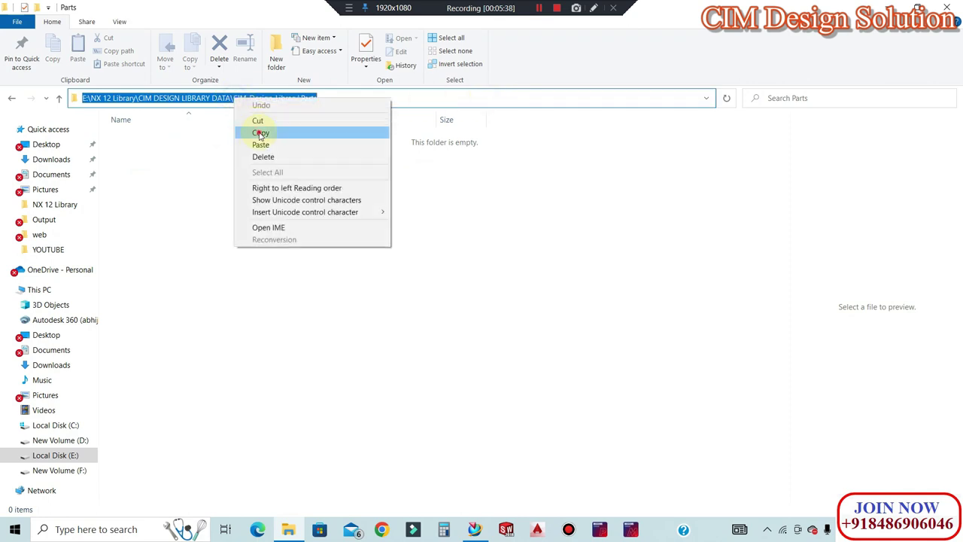
{"action": "left_click", "coordinate": [259, 134]}
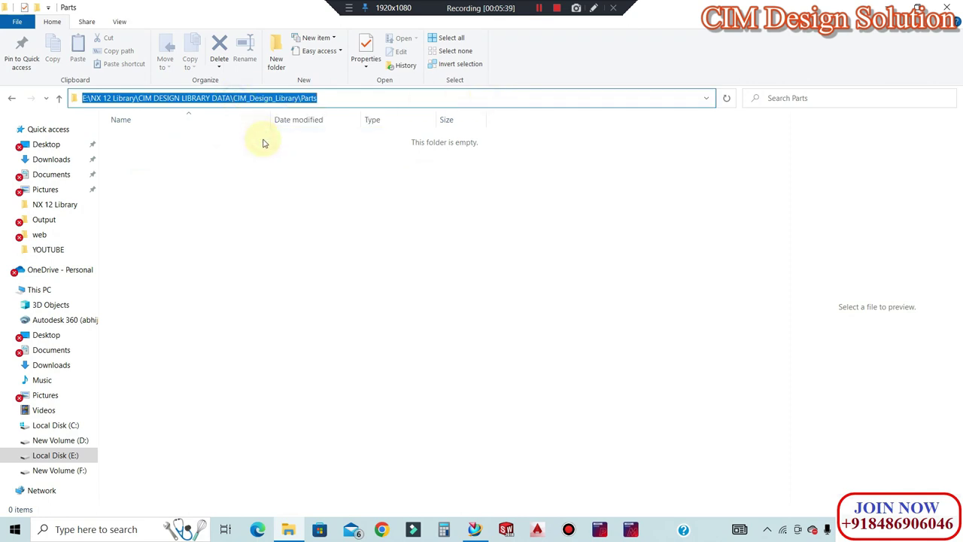
{"action": "left_click", "coordinate": [301, 531]}
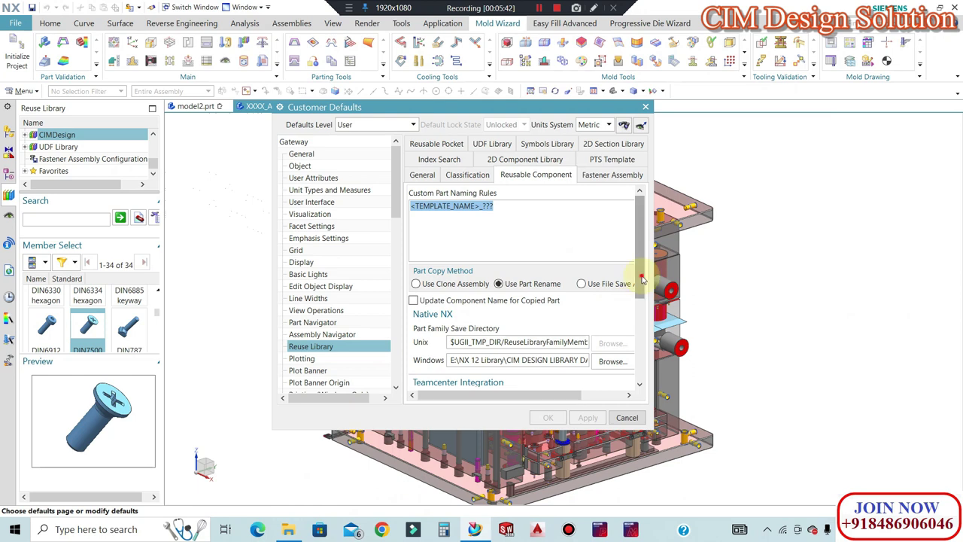
- Replace the Windows Part Family Save Directory with the CIM_Design_Library\Parts path and save the defaults
{"action": "scroll", "coordinate": [622, 305], "scroll_direction": "down", "scroll_amount": 2}
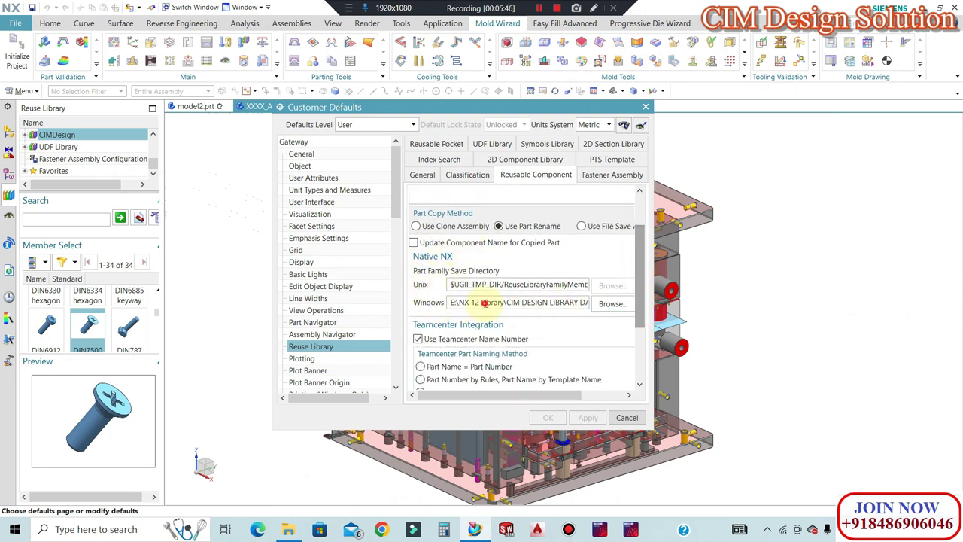
{"action": "left_click", "coordinate": [514, 302]}
{"action": "key", "text": "Right"}
{"action": "key", "text": "Right"}
{"action": "key", "text": "Right"}
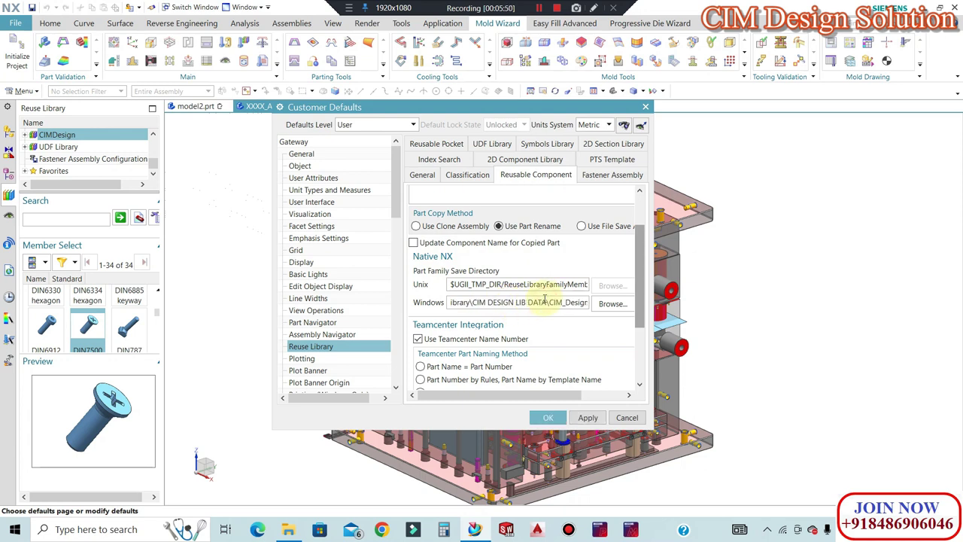
{"action": "key", "text": "Right"}
{"action": "key", "text": "Right"}
{"action": "key", "text": "Right"}
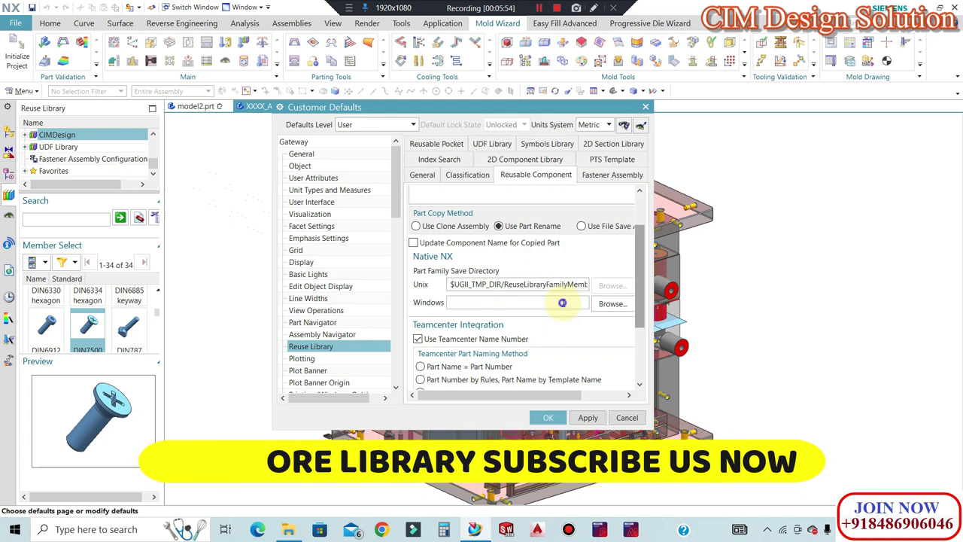
{"action": "right_click", "coordinate": [566, 303]}
{"action": "left_click", "coordinate": [581, 351]}
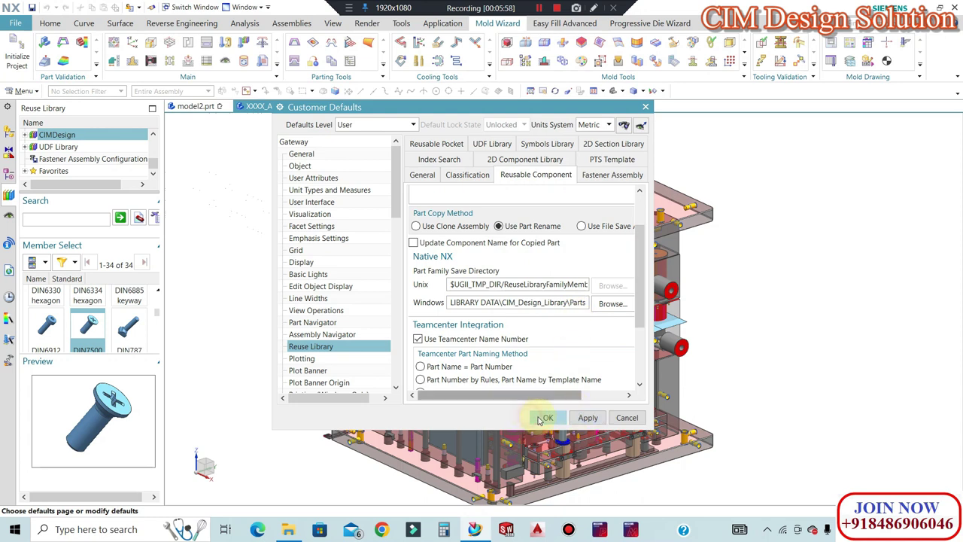
{"action": "left_click", "coordinate": [546, 418]}
{"action": "left_click", "coordinate": [487, 285]}
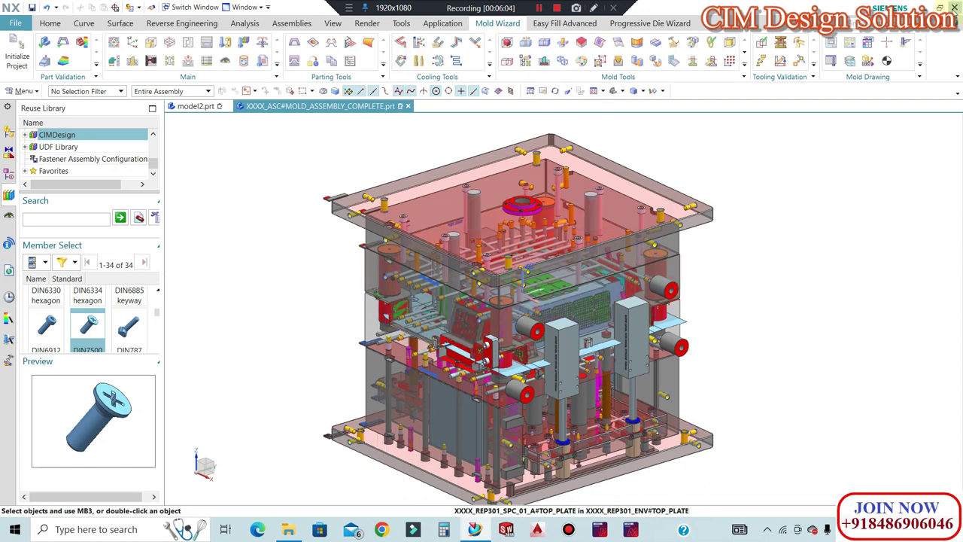
- Close NX without saving the mold assembly
{"action": "left_click", "coordinate": [955, 9]}
{"action": "left_click", "coordinate": [510, 316]}
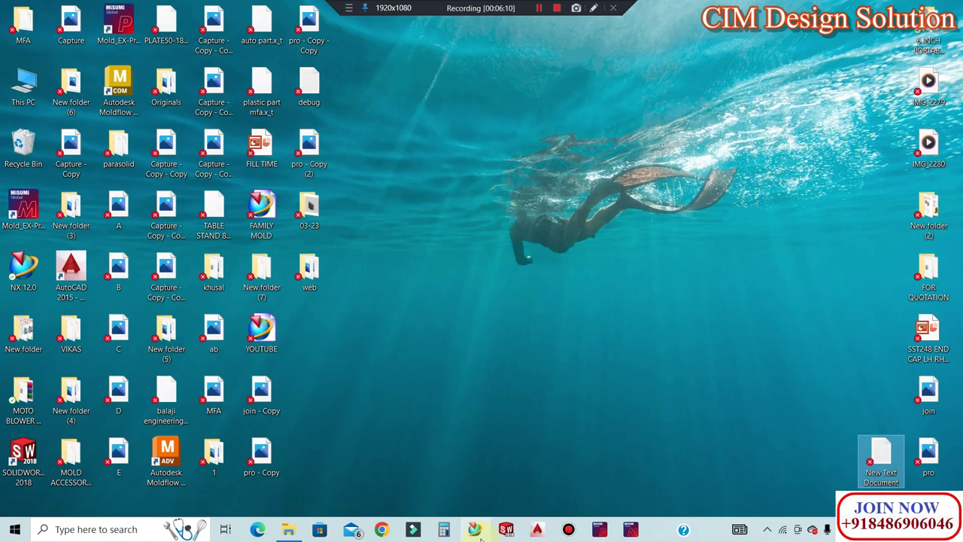
- Clear the desktop icon selection
{"action": "left_click", "coordinate": [425, 264]}
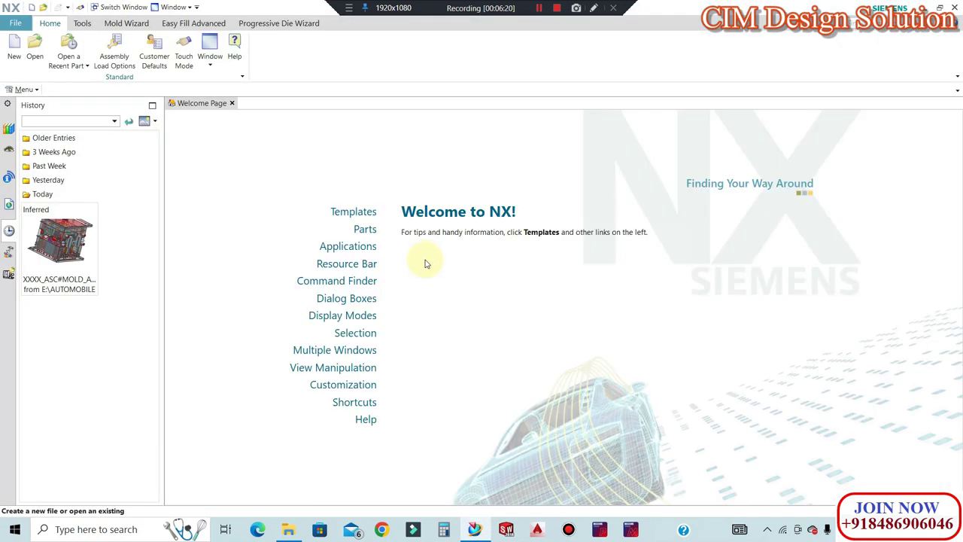
- Drag the DIN7982 sheet metal screw from the CIMDesign reuse library members into the graphics window
{"action": "left_click", "coordinate": [8, 130]}
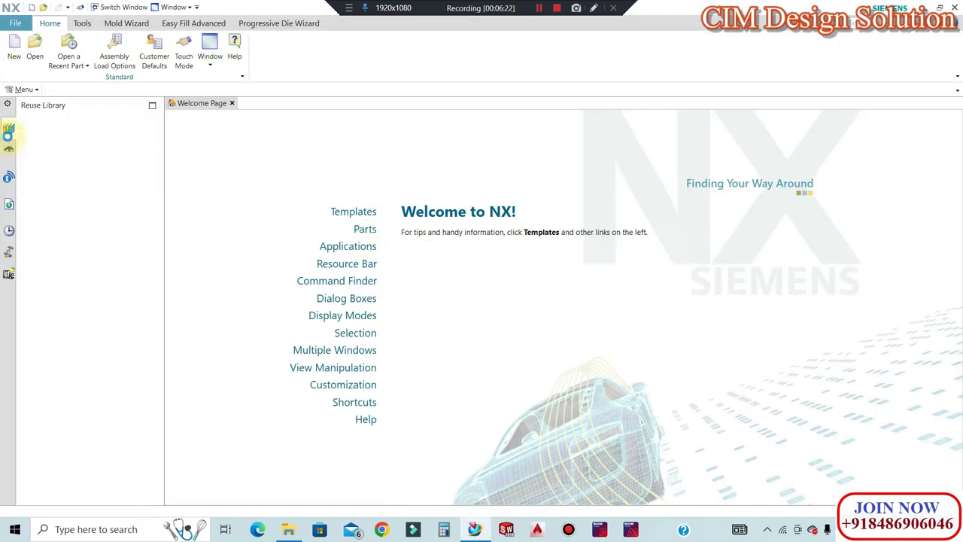
{"action": "scroll", "coordinate": [75, 154], "scroll_direction": "down", "scroll_amount": 3}
{"action": "scroll", "coordinate": [72, 151], "scroll_direction": "down", "scroll_amount": 1}
{"action": "left_click", "coordinate": [60, 132]}
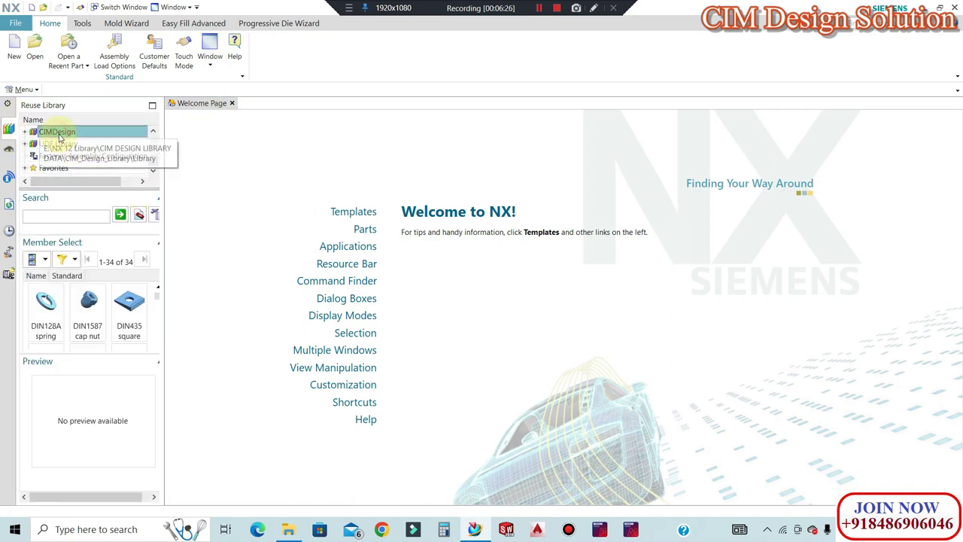
{"action": "left_click", "coordinate": [156, 325]}
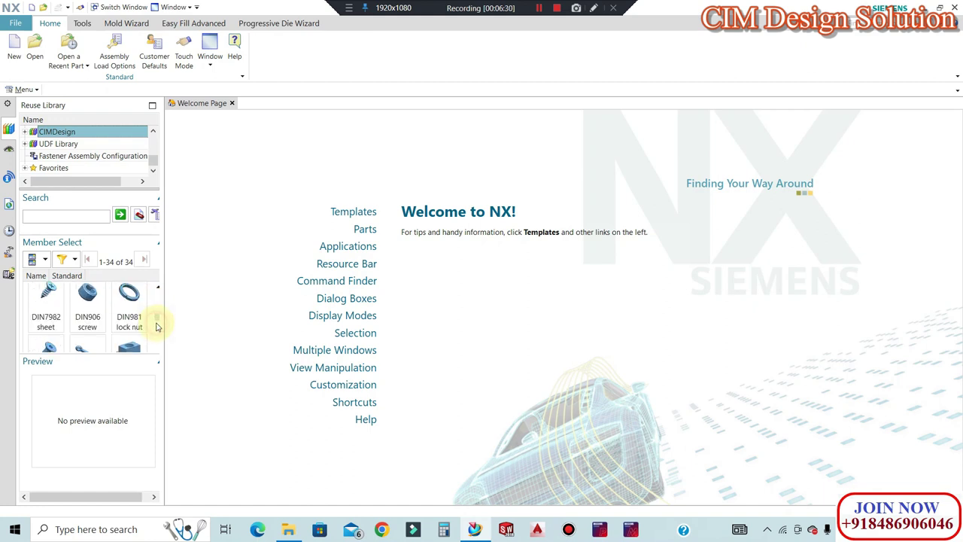
{"action": "left_click_drag", "start_coordinate": [47, 299], "coordinate": [173, 298]}
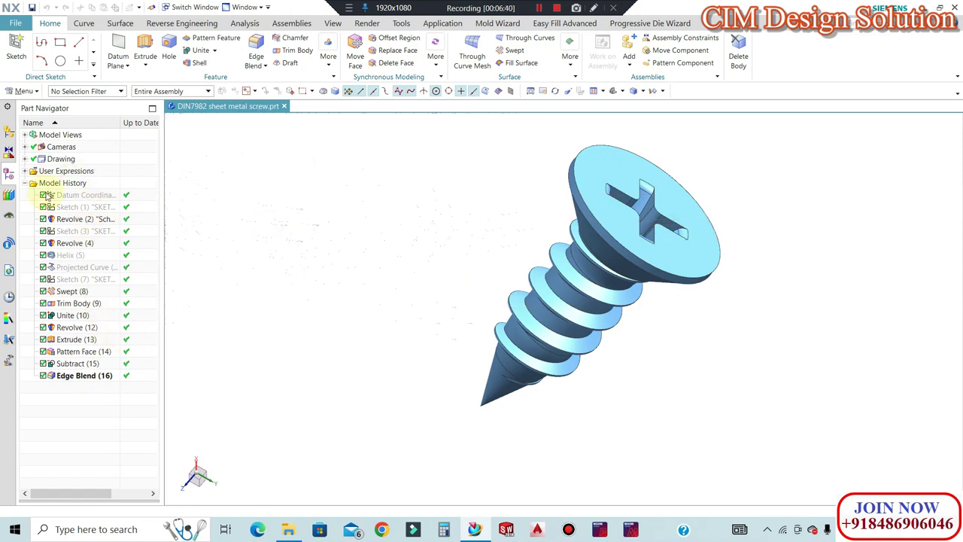
- Change the DIN7982 screw's M expression from 2 to 3, then reopen the CIMDesign reuse library
{"action": "left_click", "coordinate": [25, 171]}
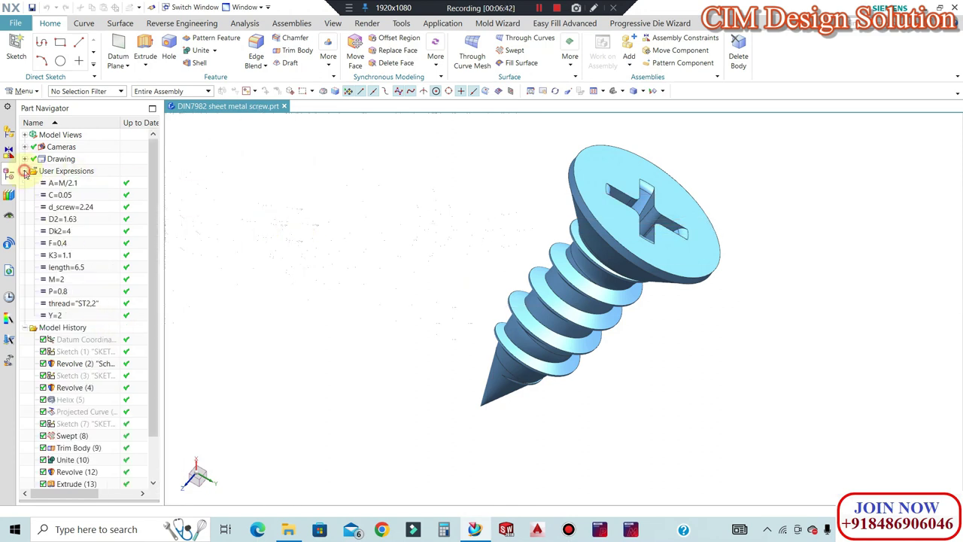
{"action": "left_click", "coordinate": [90, 280]}
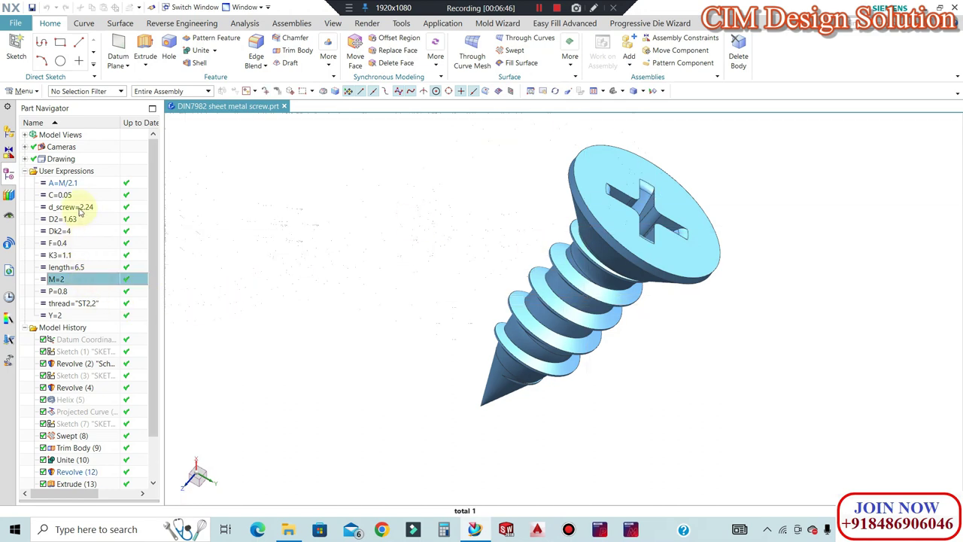
{"action": "left_click", "coordinate": [76, 281]}
{"action": "type", "text": "3"}
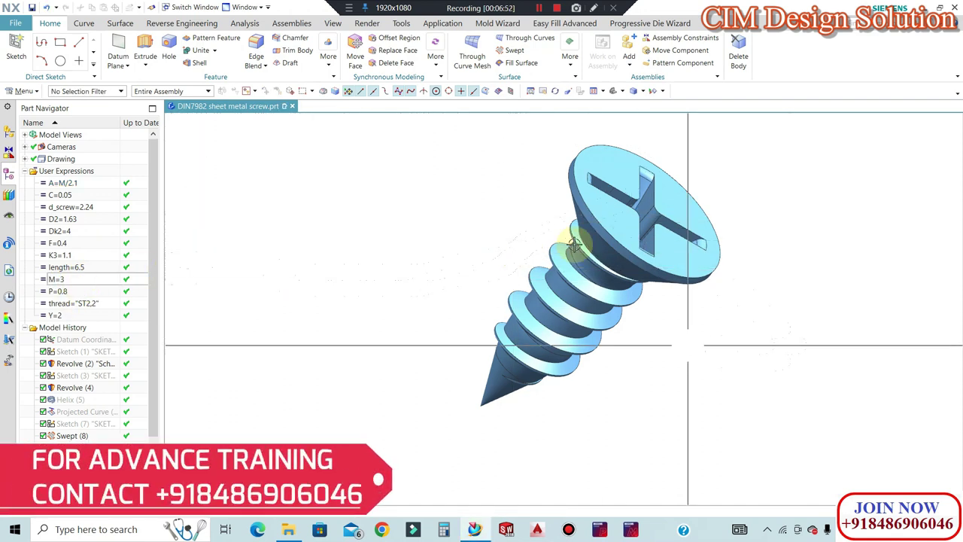
{"action": "mouse_move", "coordinate": [708, 207]}
{"action": "middle_mouse_down"}
{"action": "mouse_move", "coordinate": [627, 183]}
{"action": "mouse_move", "coordinate": [618, 203]}
{"action": "middle_mouse_up"}
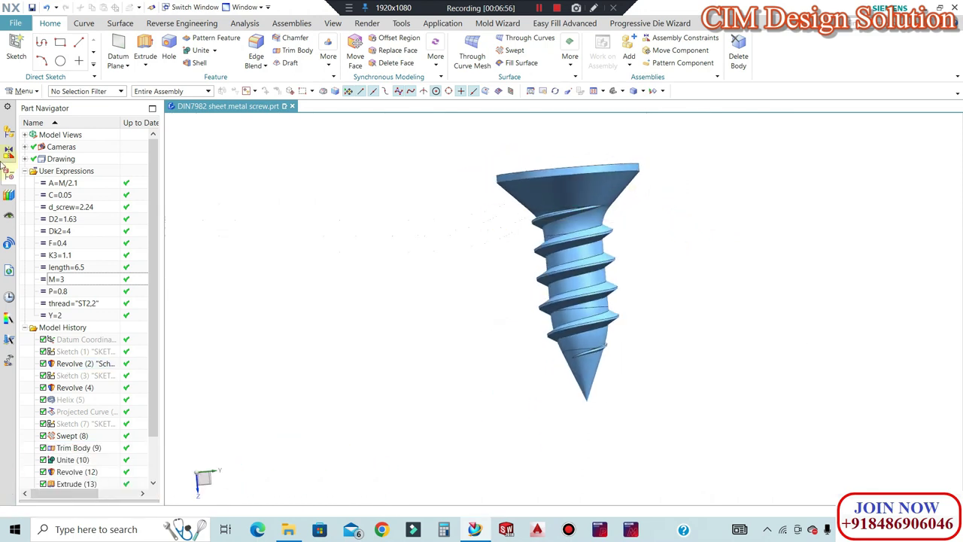
{"action": "left_click", "coordinate": [9, 195]}
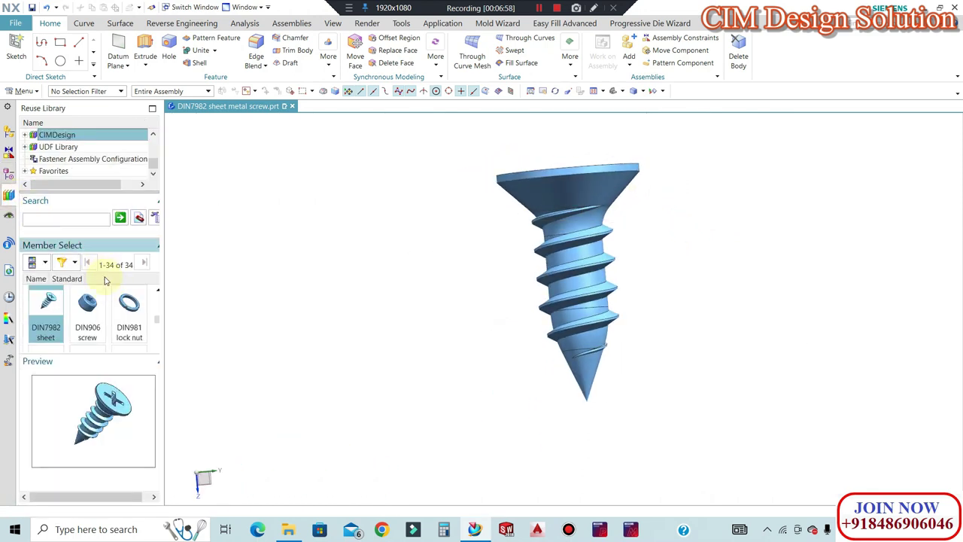
- Drag the ISO10642 countersunk screw into the part and choose diameter 6 and length 20
{"action": "scroll", "coordinate": [107, 303], "scroll_direction": "down", "scroll_amount": 2}
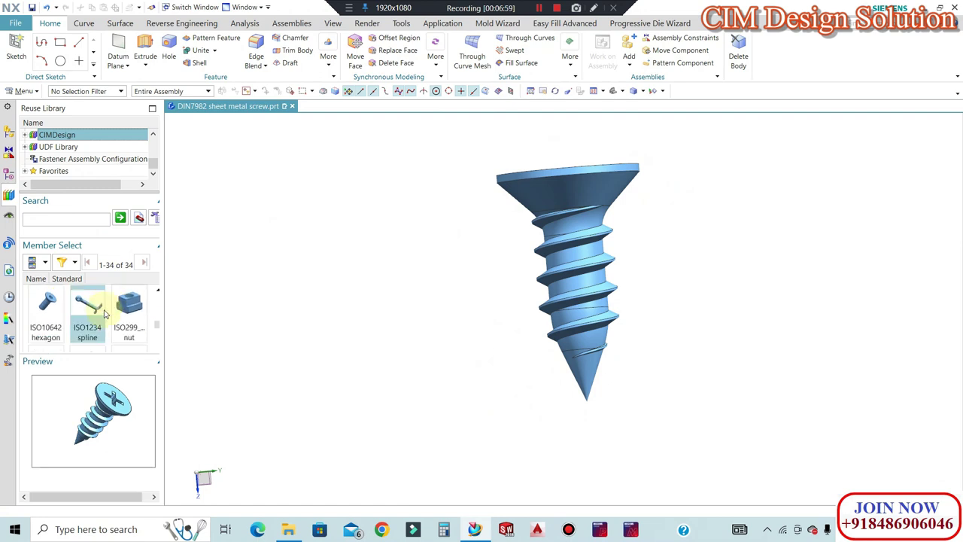
{"action": "left_click", "coordinate": [43, 318]}
{"action": "left_click_drag", "start_coordinate": [43, 318], "coordinate": [254, 260]}
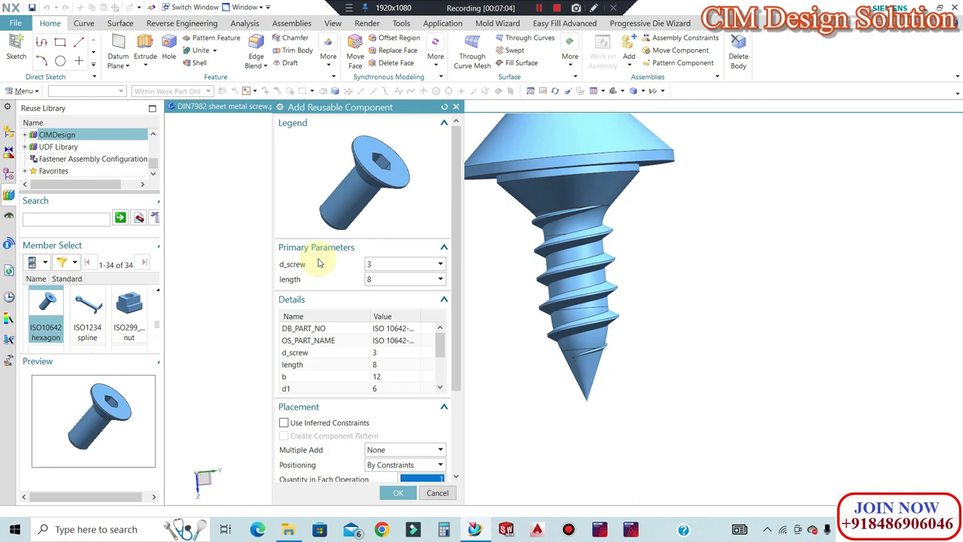
{"action": "left_click", "coordinate": [374, 265]}
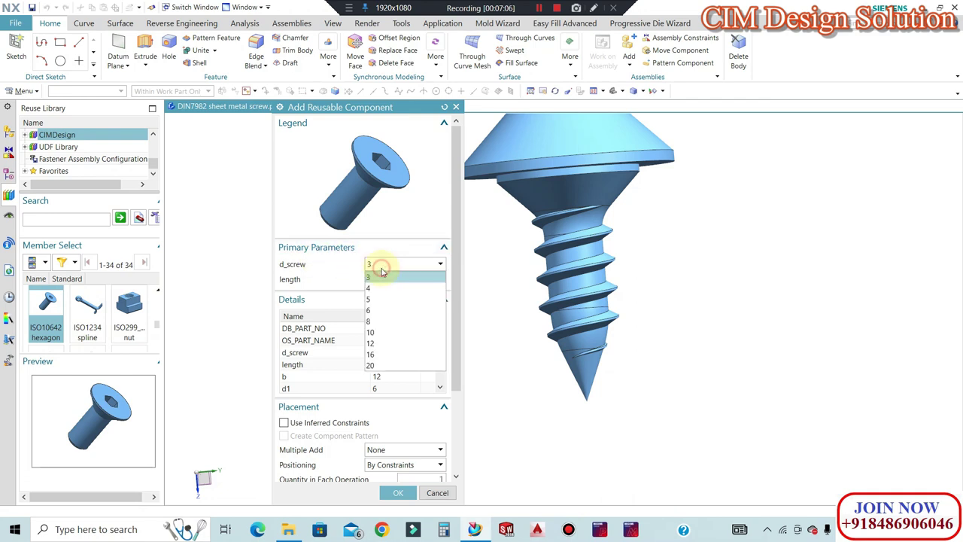
{"action": "left_click", "coordinate": [384, 315]}
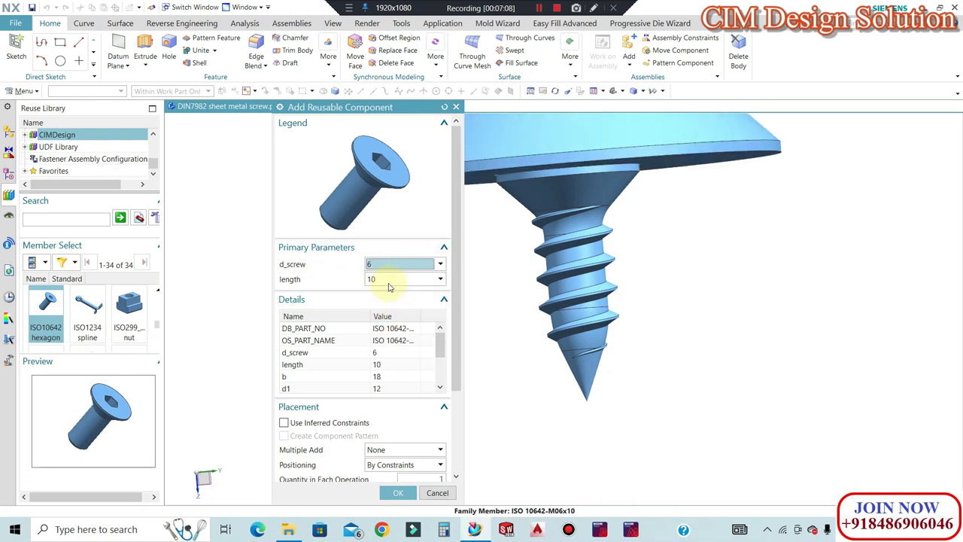
{"action": "left_click", "coordinate": [387, 280]}
{"action": "left_click", "coordinate": [390, 325]}
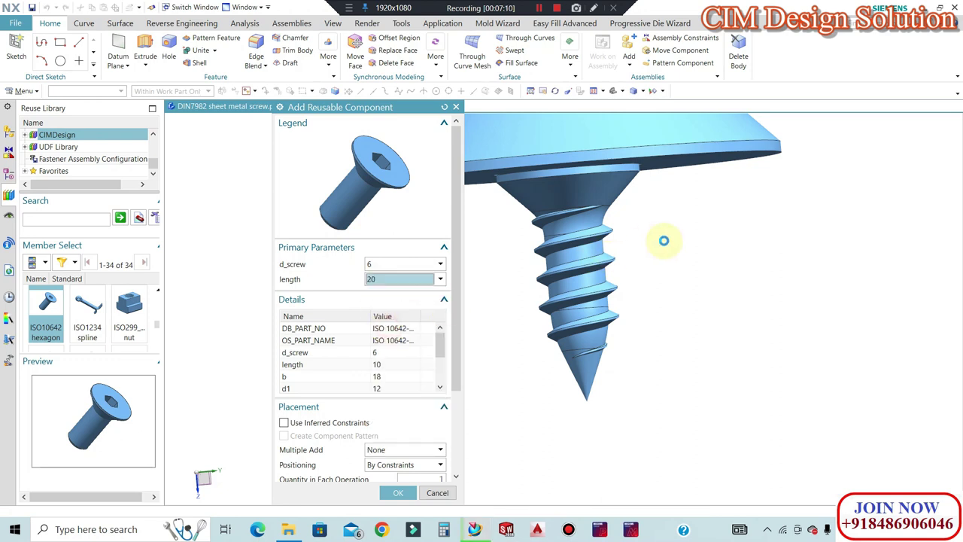
- Keep Positioning By Constraints and confirm adding the M6x20 screw
{"action": "scroll", "coordinate": [675, 244], "scroll_direction": "down", "scroll_amount": 4}
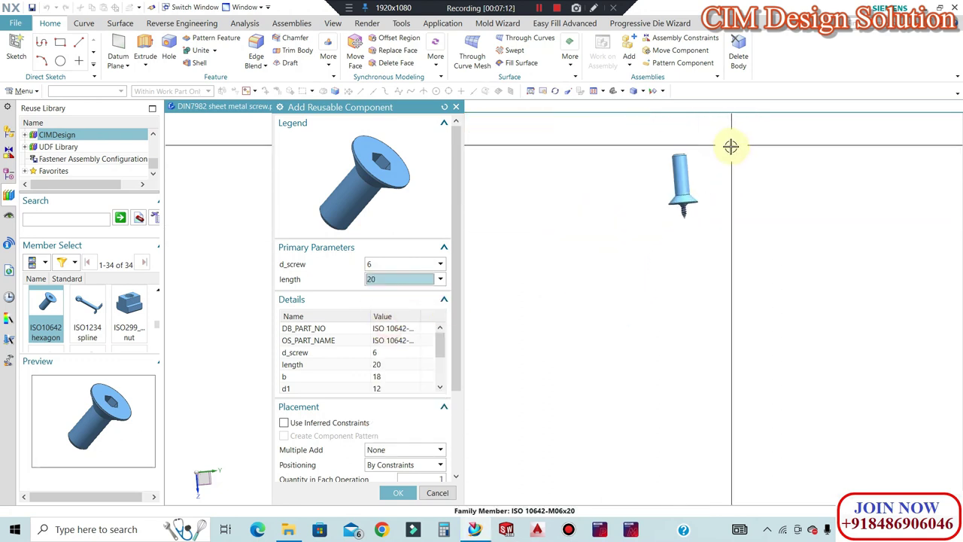
{"action": "scroll", "coordinate": [715, 174], "scroll_direction": "up", "scroll_amount": 3}
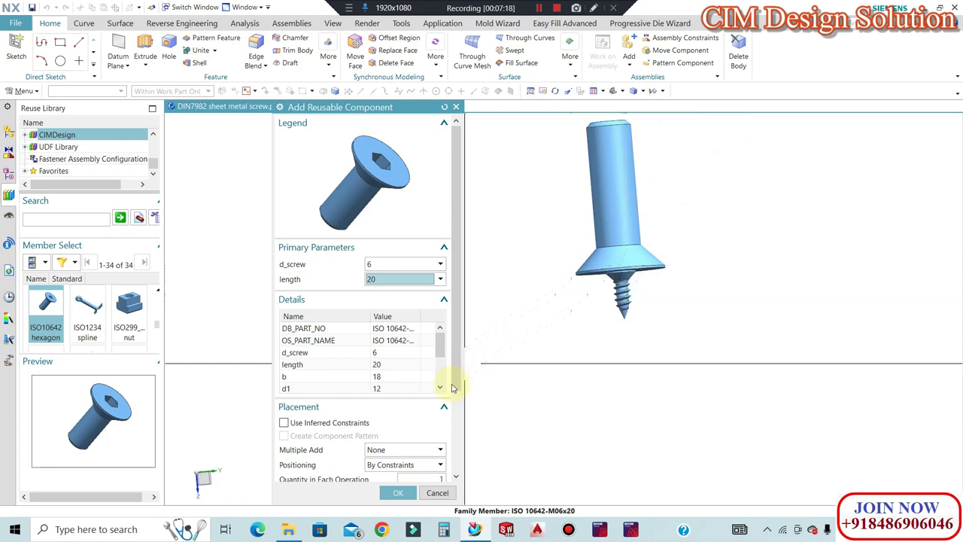
{"action": "scroll", "coordinate": [457, 418], "scroll_direction": "down", "scroll_amount": 2}
{"action": "scroll", "coordinate": [456, 417], "scroll_direction": "down", "scroll_amount": 3}
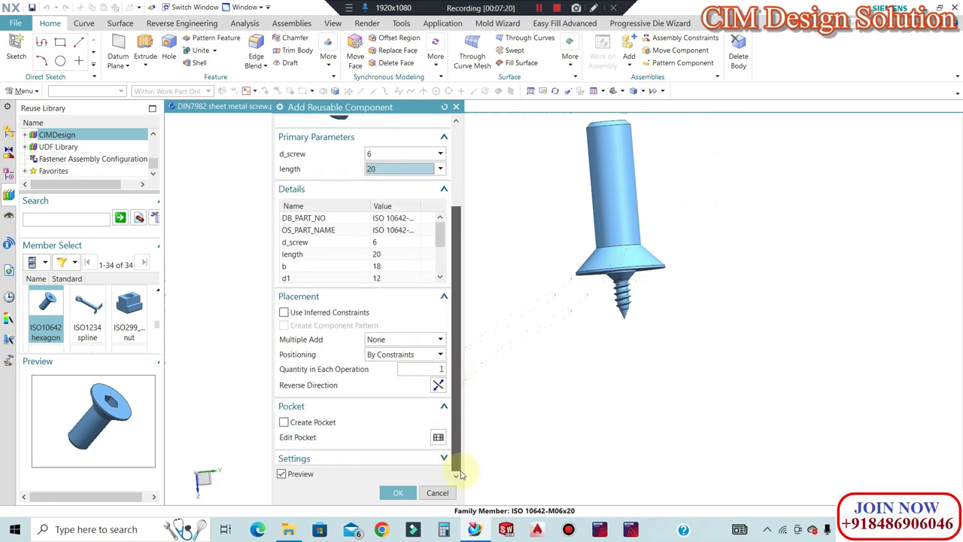
{"action": "left_click", "coordinate": [388, 355]}
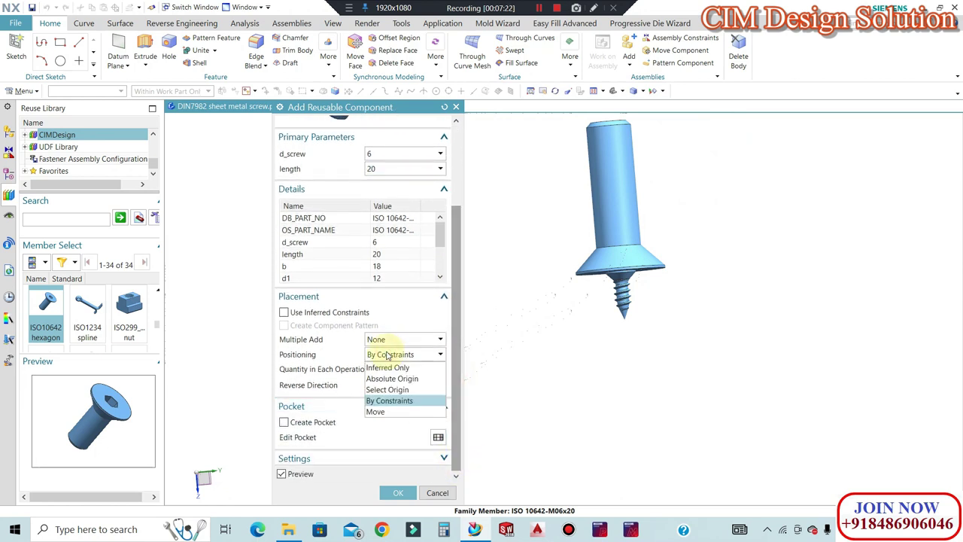
{"action": "left_click", "coordinate": [388, 400]}
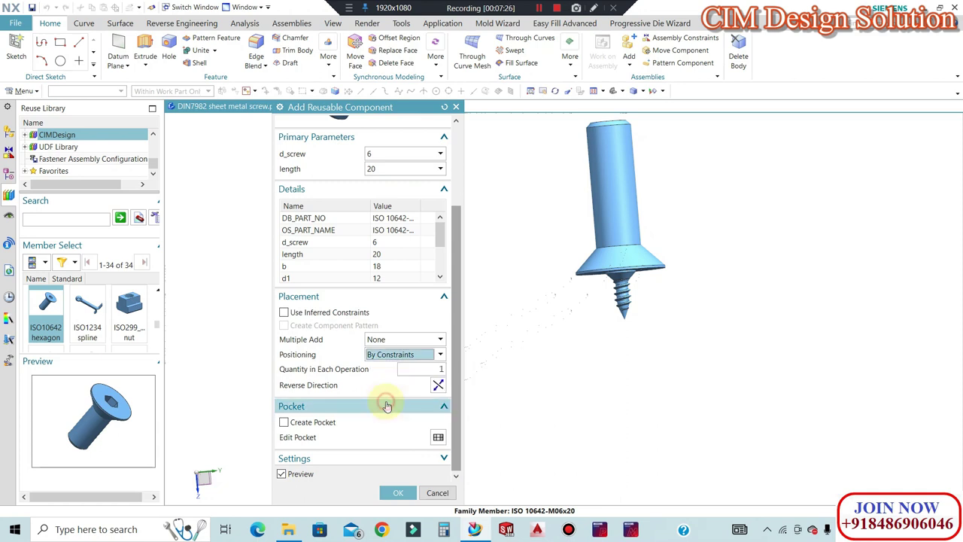
{"action": "left_click", "coordinate": [398, 497]}
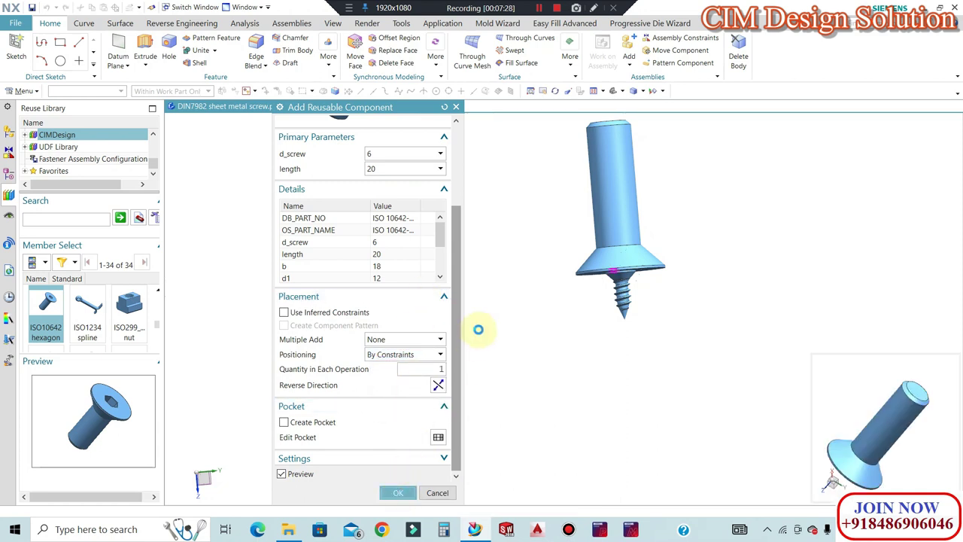
- Accept the Redefine Constraints step to place the M6x20 ISO10642 screw, inspecting it from several angles
{"action": "mouse_move", "coordinate": [699, 333]}
{"action": "middle_mouse_down"}
{"action": "mouse_move", "coordinate": [594, 309]}
{"action": "mouse_move", "coordinate": [598, 271]}
{"action": "middle_mouse_up"}
{"action": "scroll", "coordinate": [598, 264], "scroll_direction": "up", "scroll_amount": 3}
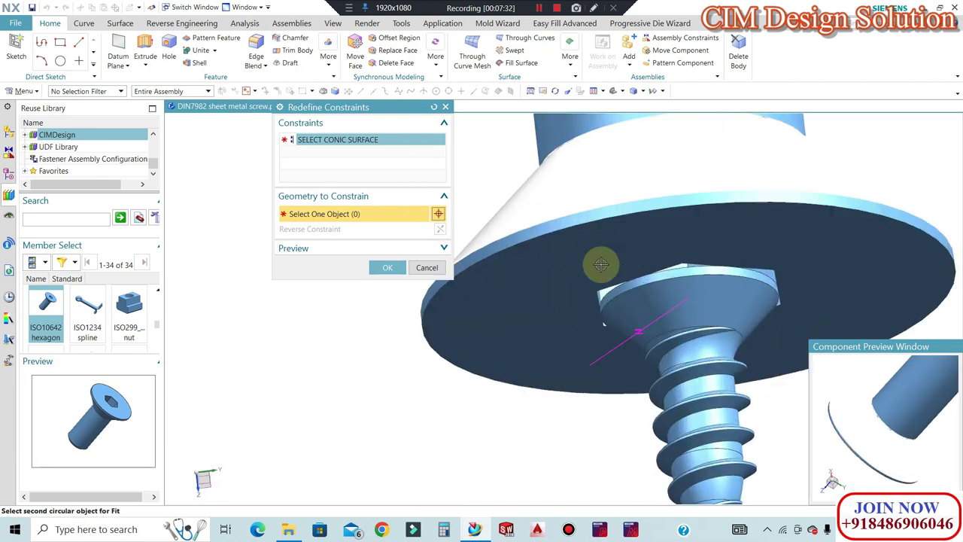
{"action": "scroll", "coordinate": [580, 260], "scroll_direction": "up", "scroll_amount": 2}
{"action": "scroll", "coordinate": [555, 267], "scroll_direction": "up", "scroll_amount": 1}
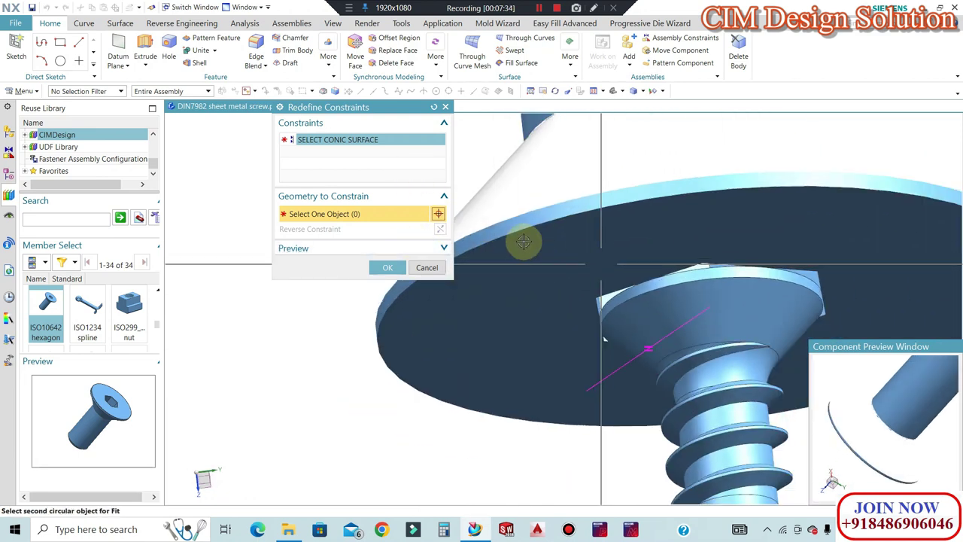
{"action": "left_click", "coordinate": [385, 268]}
{"action": "scroll", "coordinate": [575, 286], "scroll_direction": "down", "scroll_amount": 5}
{"action": "middle_click_drag", "start_coordinate": [574, 286], "coordinate": [630, 224]}
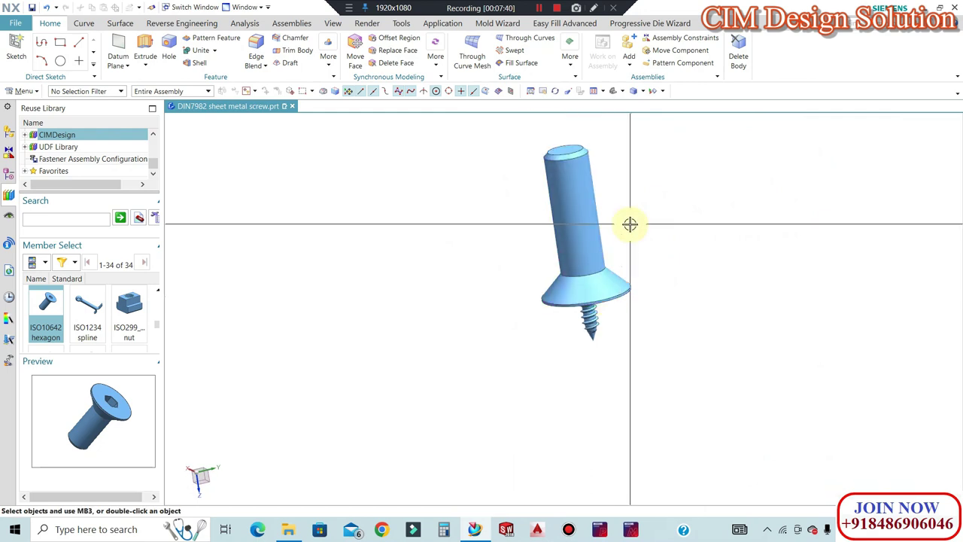
{"action": "scroll", "coordinate": [629, 224], "scroll_direction": "up", "scroll_amount": 3}
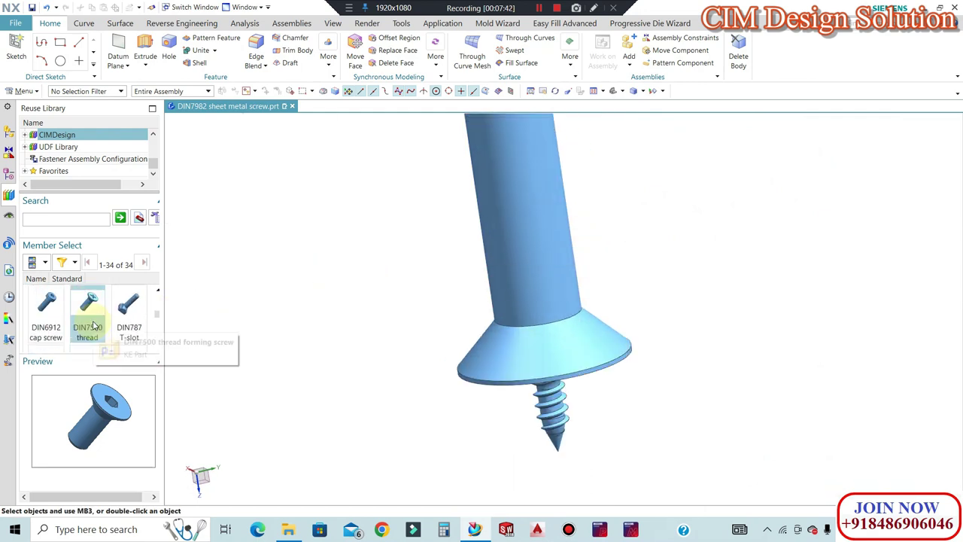
- Place a DIN6912 cap screw into the part as M10x30 with Move positioning, and confirm
{"action": "left_click", "coordinate": [44, 308]}
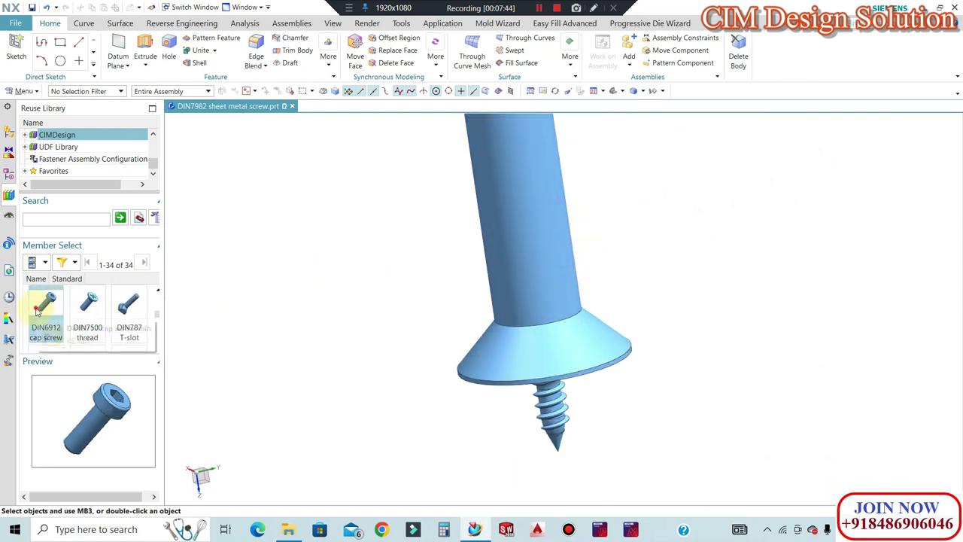
{"action": "left_click_drag", "start_coordinate": [46, 305], "coordinate": [274, 249]}
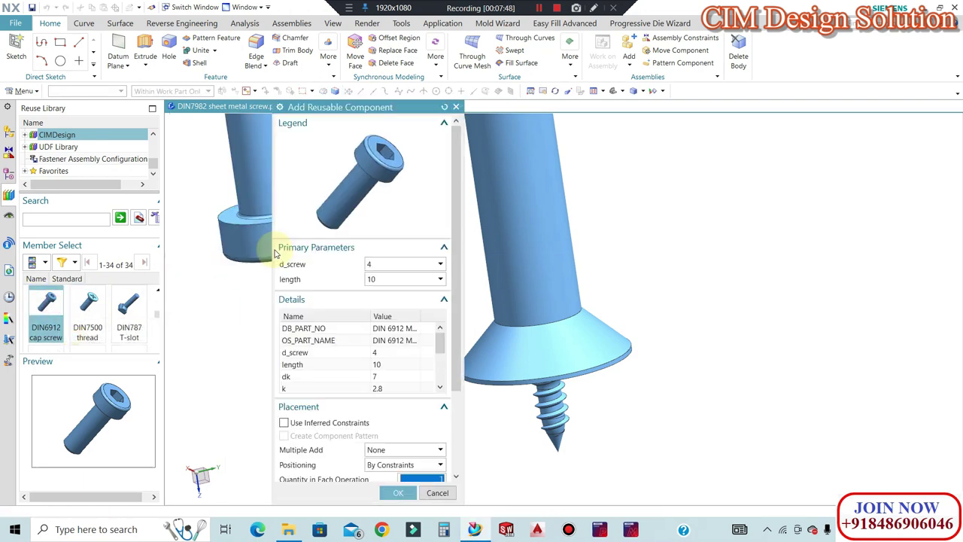
{"action": "left_click", "coordinate": [386, 263]}
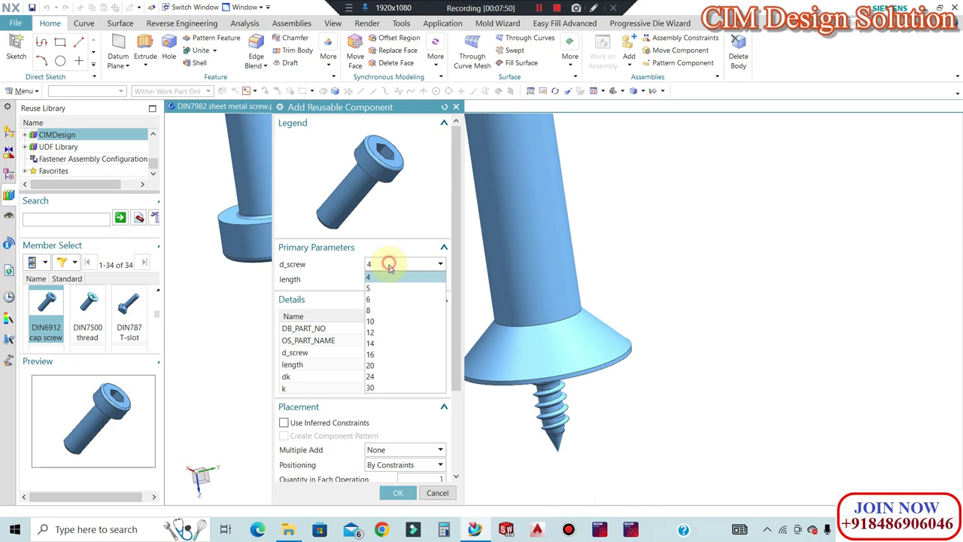
{"action": "left_click", "coordinate": [383, 318]}
{"action": "left_click", "coordinate": [386, 278]}
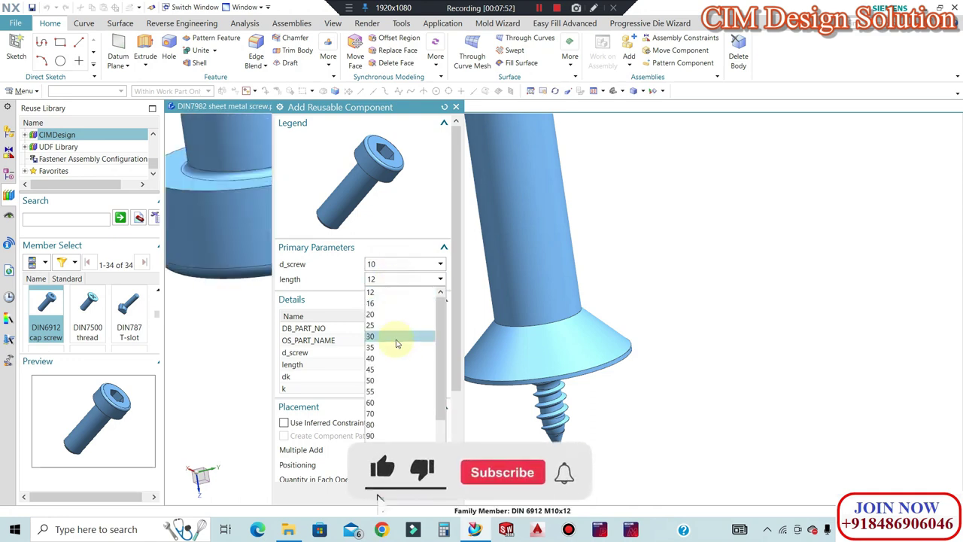
{"action": "left_click", "coordinate": [399, 335]}
{"action": "scroll", "coordinate": [404, 331], "scroll_direction": "down", "scroll_amount": 5}
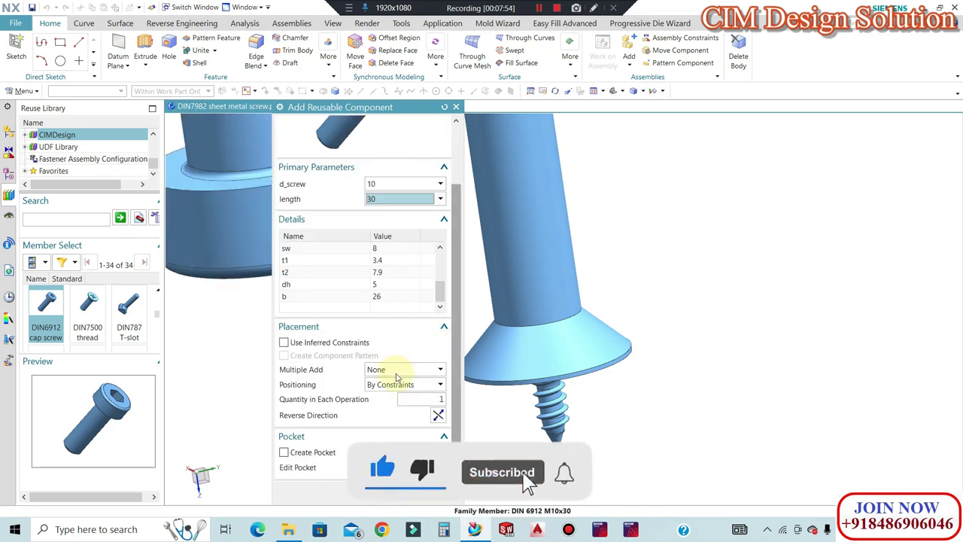
{"action": "left_click", "coordinate": [402, 385]}
{"action": "left_click", "coordinate": [376, 441]}
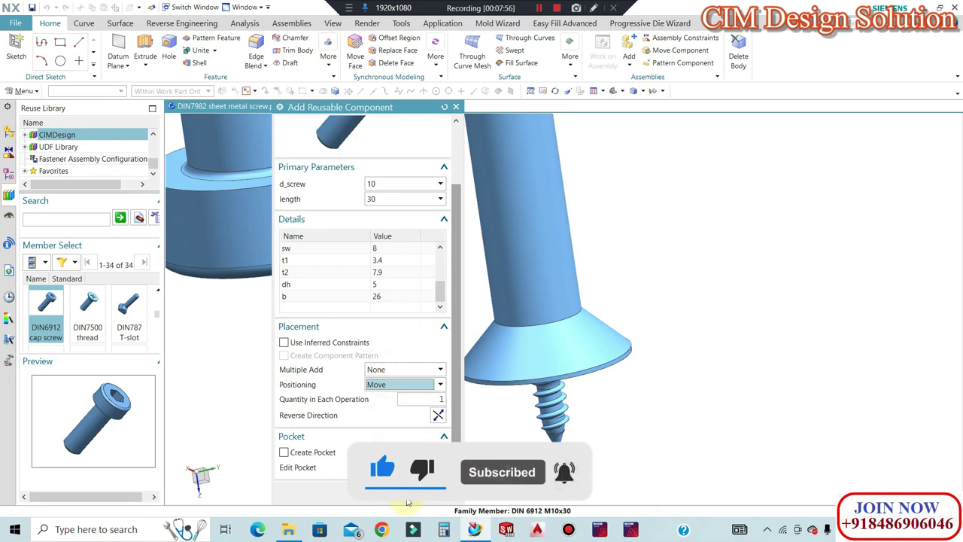
{"action": "middle_click", "coordinate": [401, 360]}
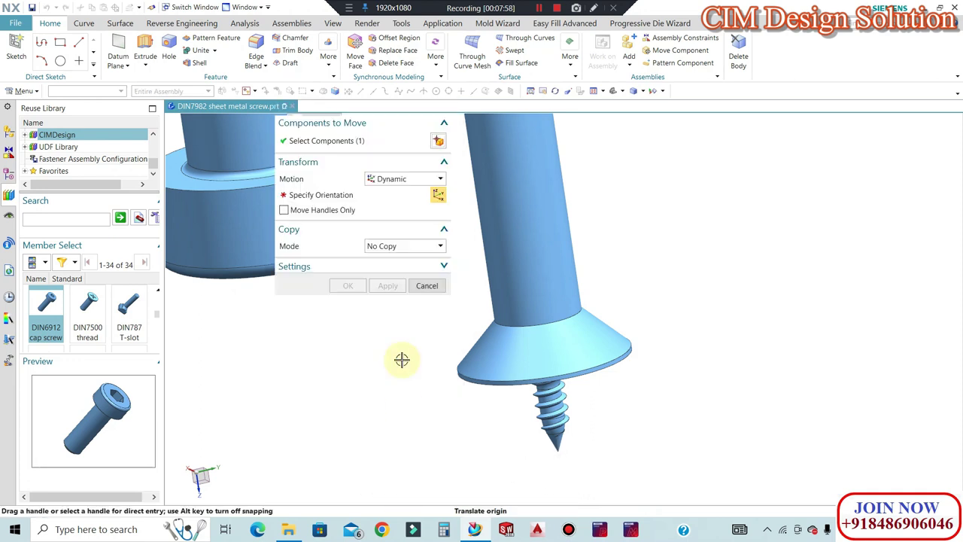
- Keep the Dynamic motion type and close Move Component, leaving the screw unmoved
{"action": "scroll", "coordinate": [572, 335], "scroll_direction": "up", "scroll_amount": 5}
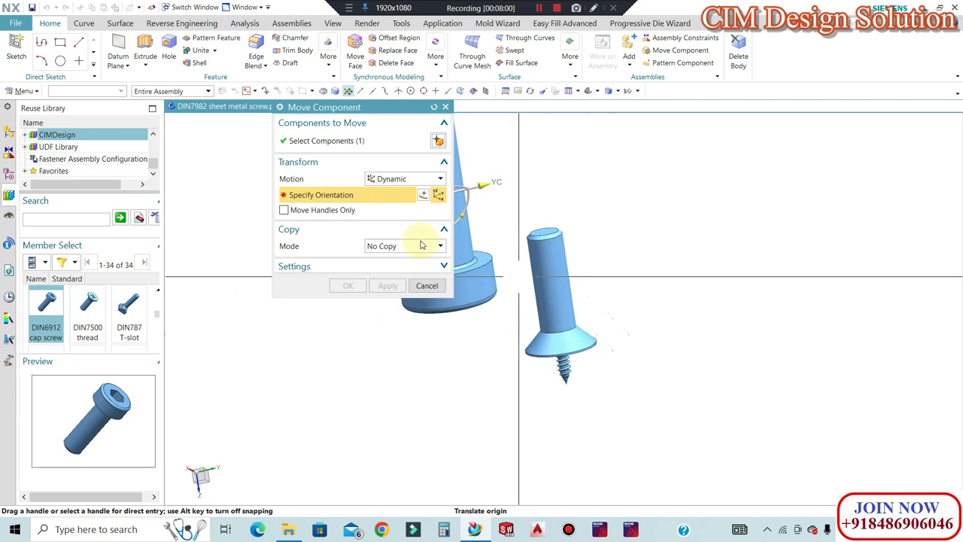
{"action": "left_click", "coordinate": [402, 179]}
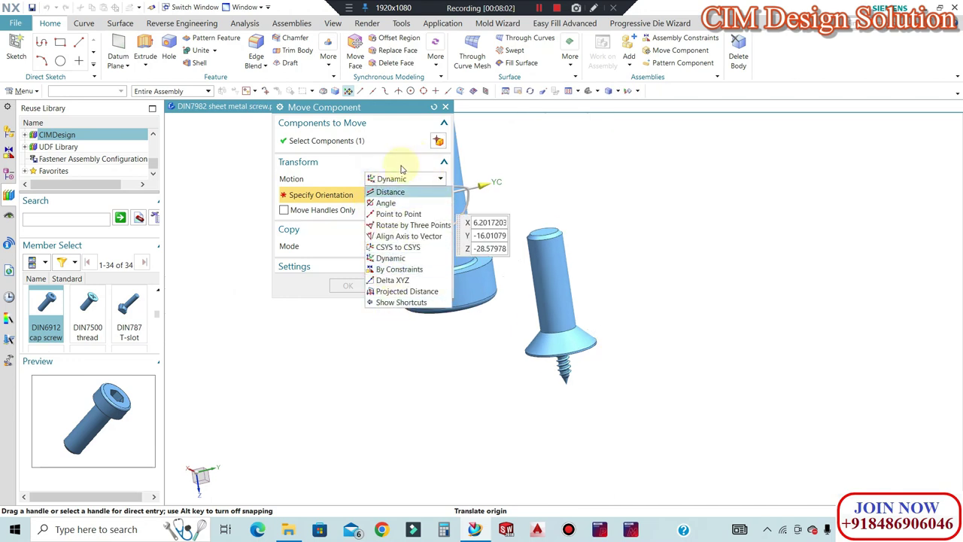
{"action": "left_click", "coordinate": [351, 145]}
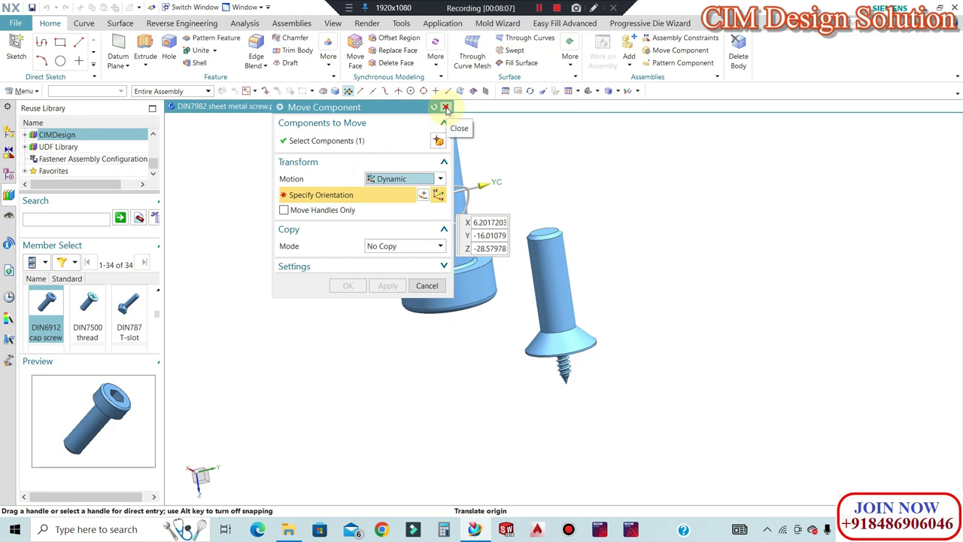
{"action": "left_click", "coordinate": [446, 107]}
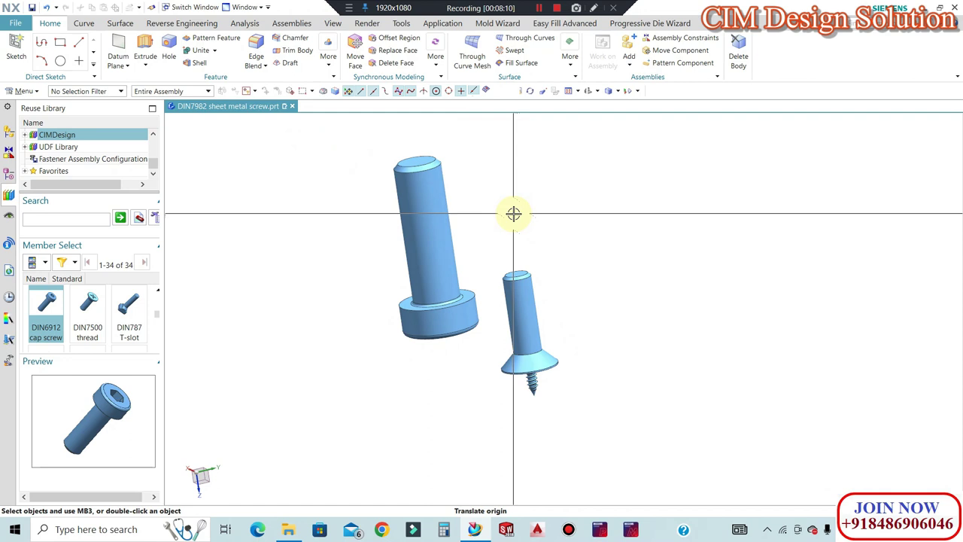